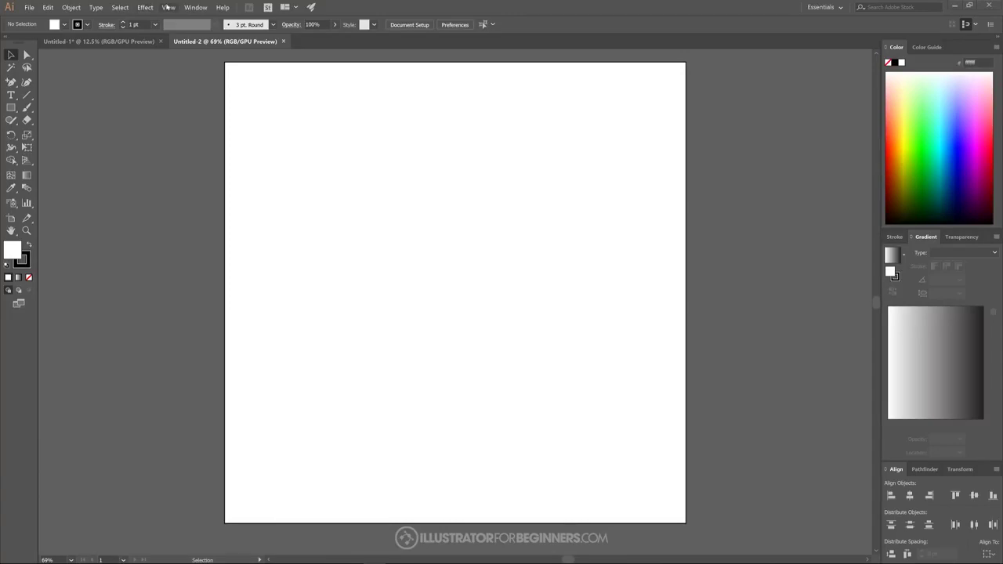
Uncheck Snap to Pixel in the View menu, then glance at the Window menu.
click(168, 7)
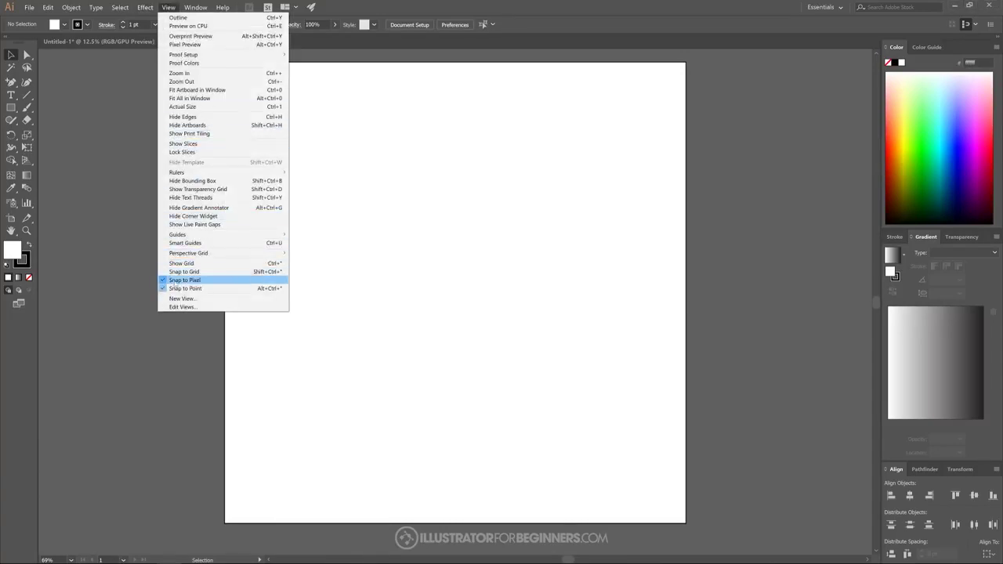
click(178, 280)
click(168, 7)
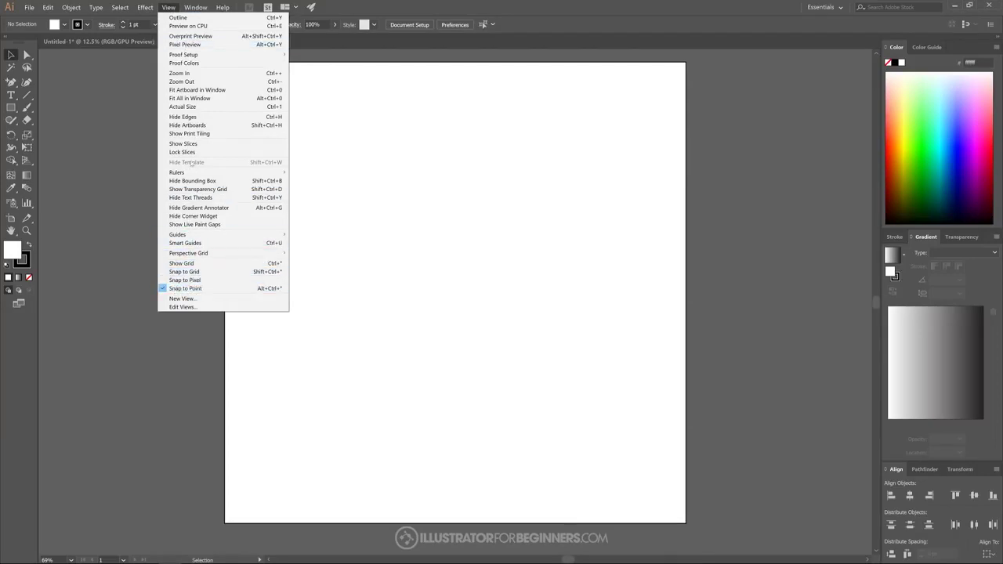
click(166, 11)
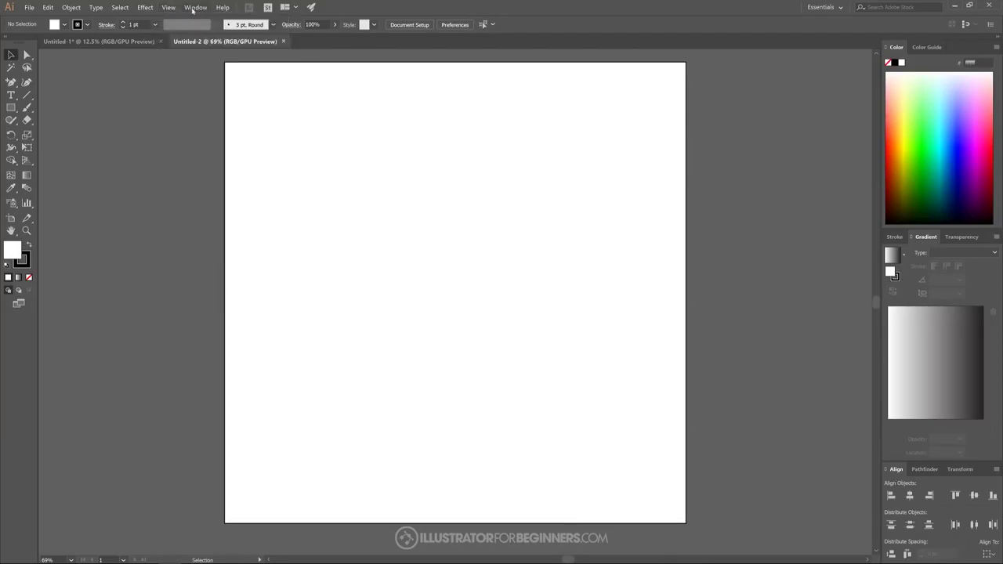
click(195, 8)
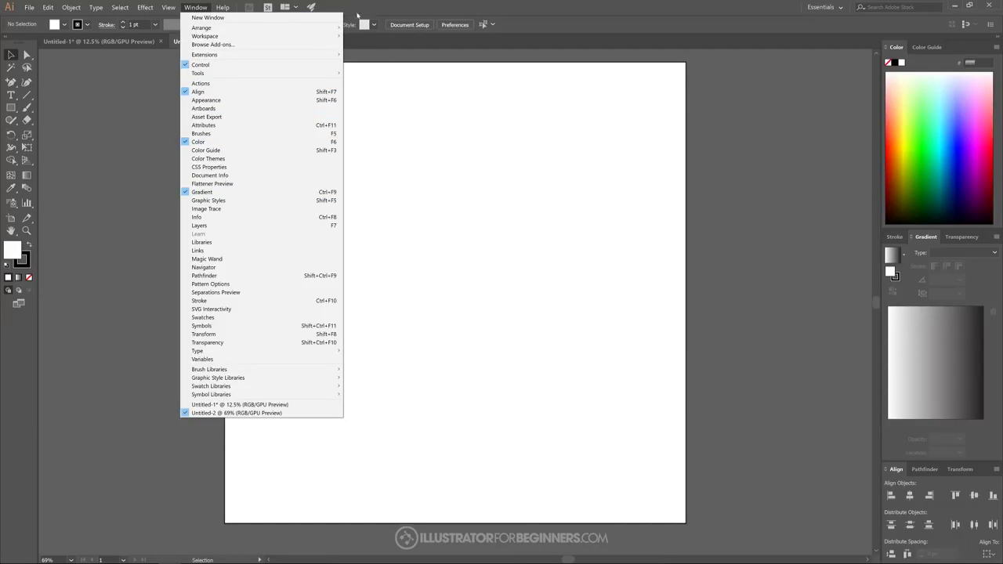
click(195, 8)
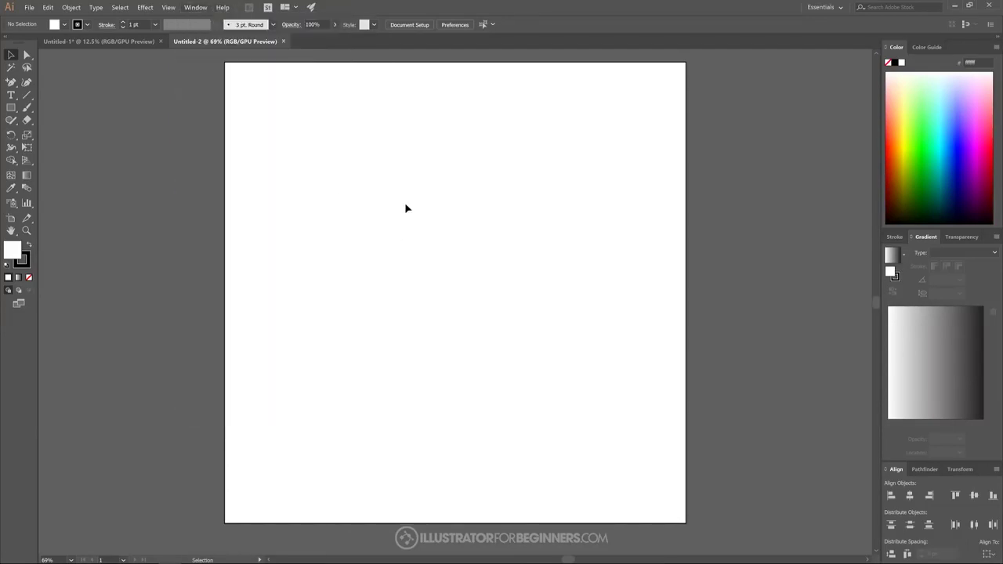
Place a text object near the artboard centre in Montserrat Black reading SLICED.
click(11, 95)
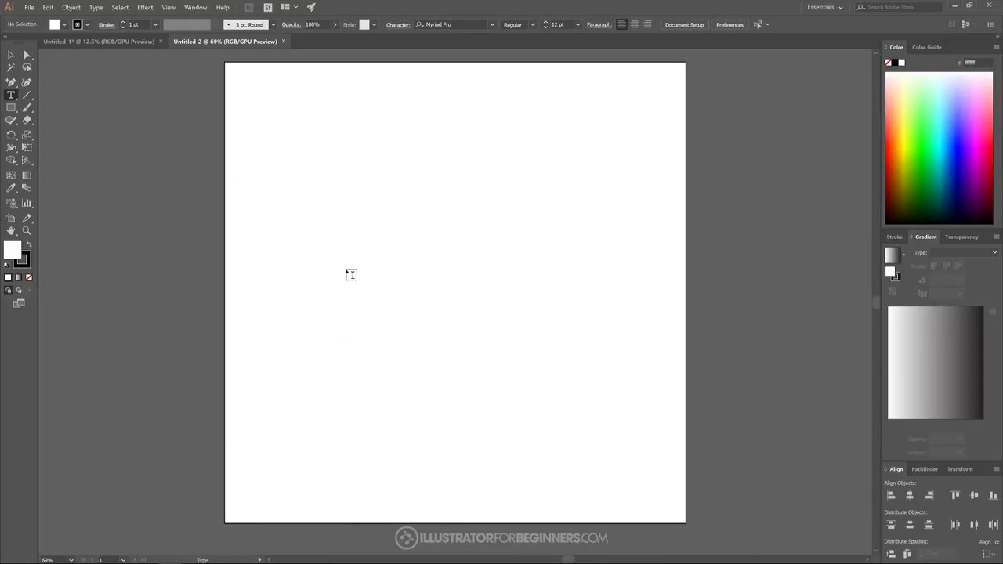
click(379, 258)
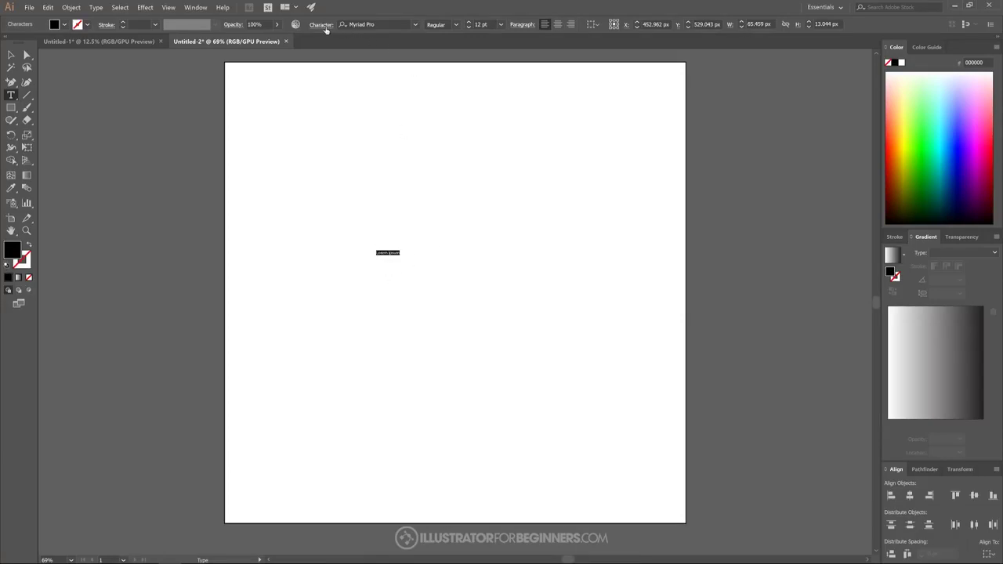
click(416, 25)
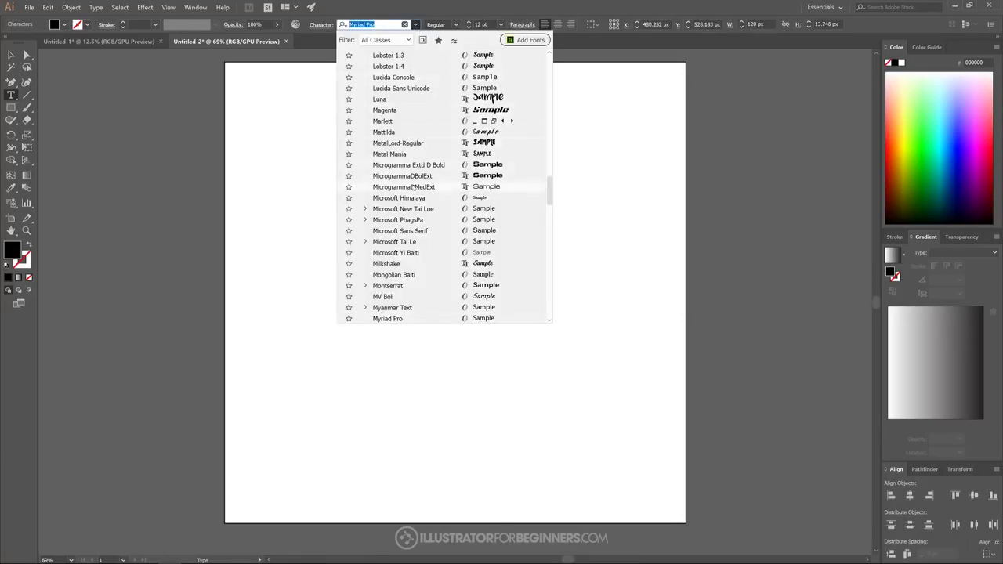
scroll(408, 197, down, 7)
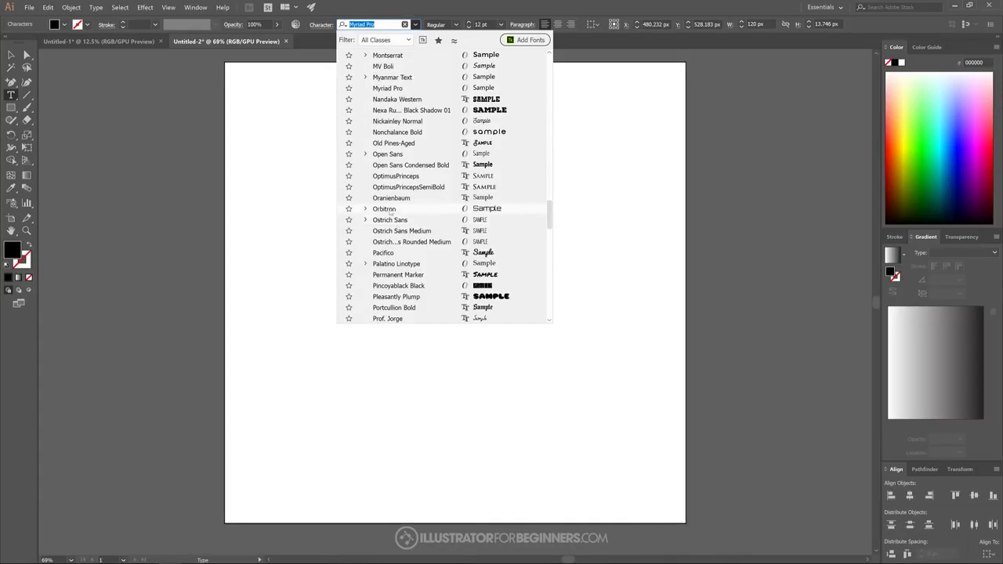
scroll(409, 166, up, 8)
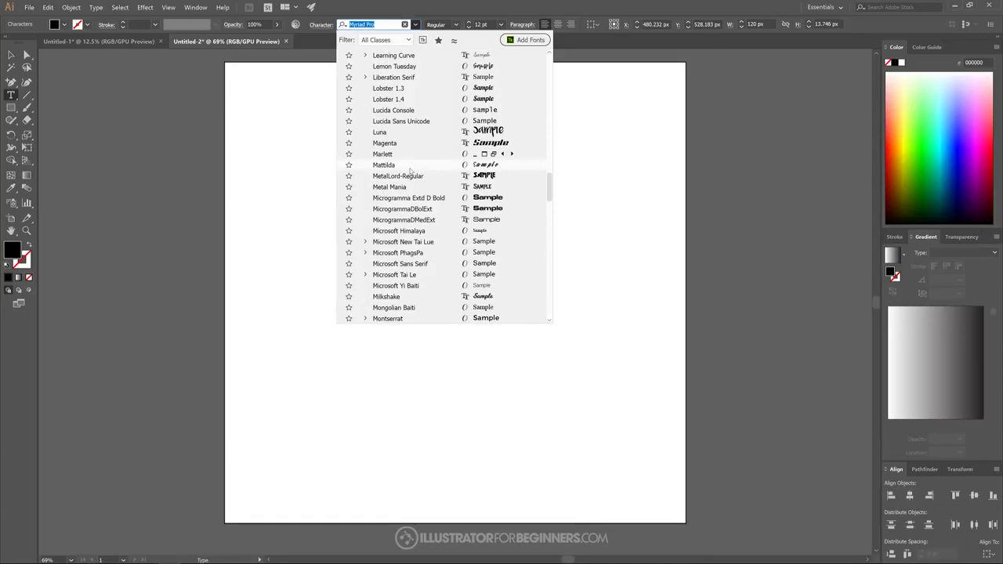
scroll(409, 171, down, 5)
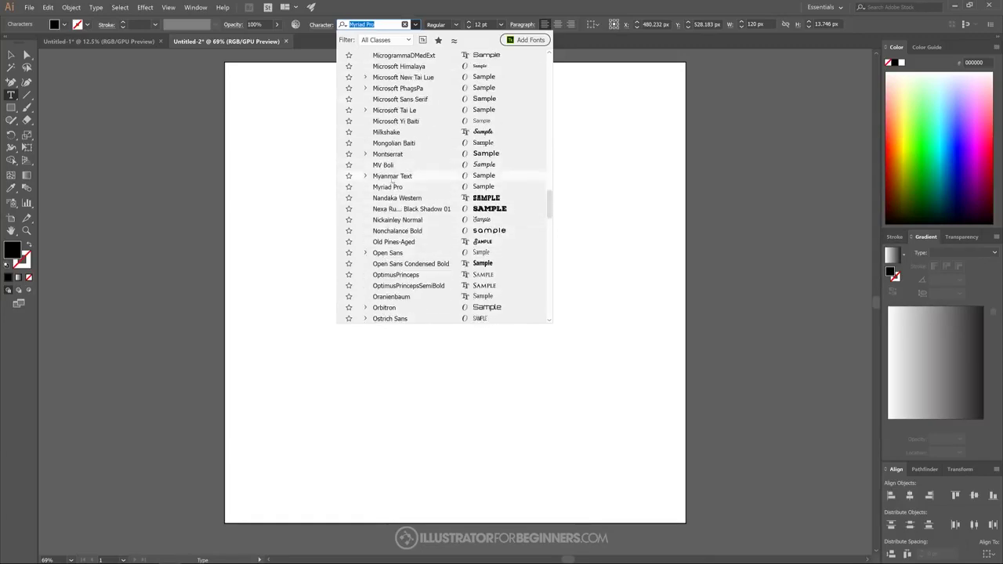
click(388, 155)
click(456, 25)
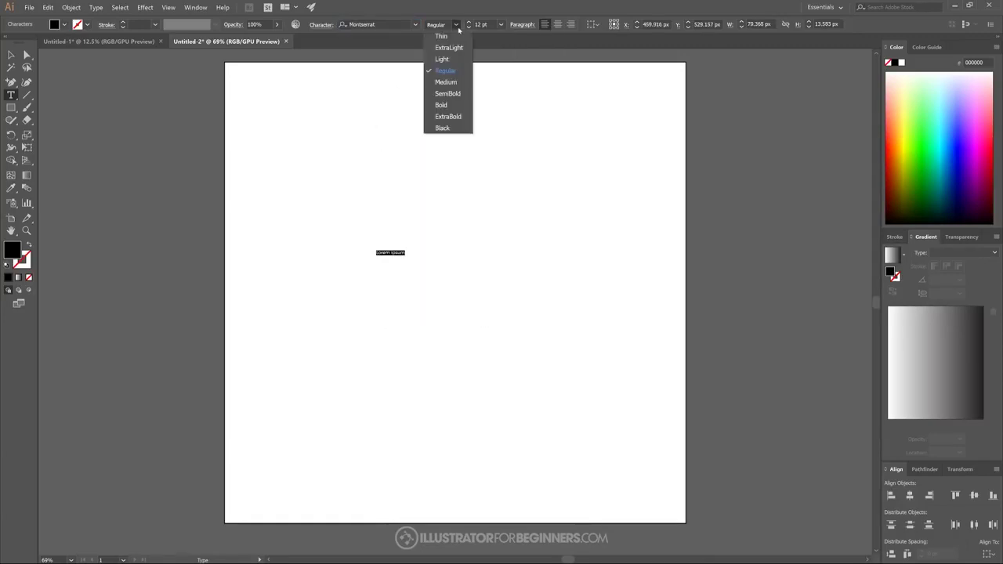
click(442, 128)
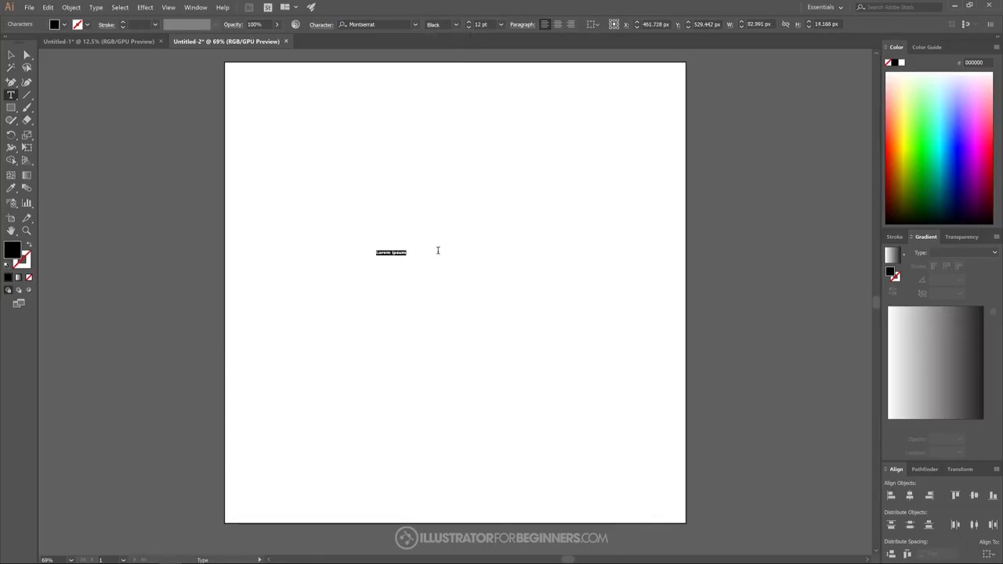
text(s)
Scale SLICED up to about 197 pt, centre it, and convert it to outlines.
click(11, 54)
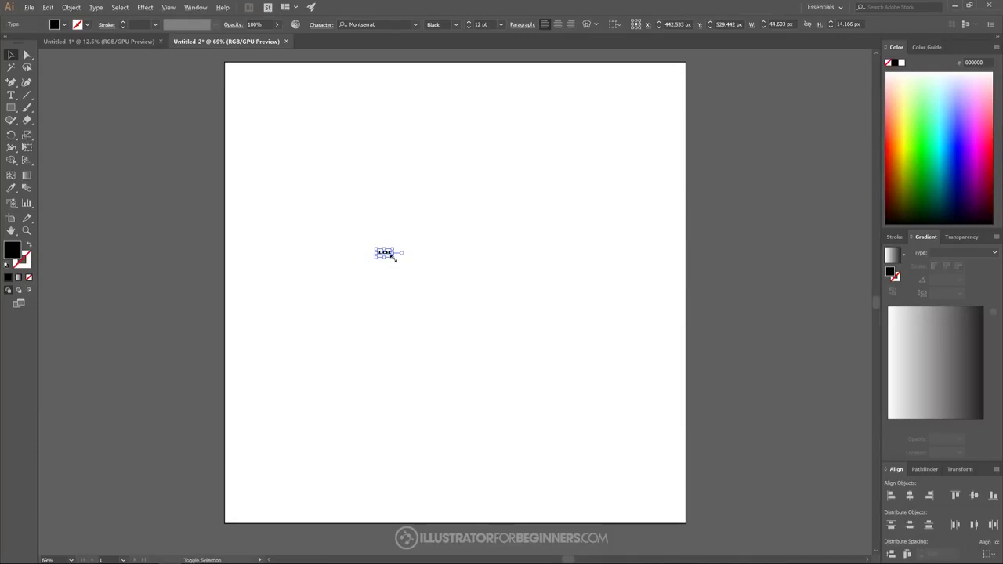
drag(394, 260, 533, 322)
drag(435, 256, 495, 282)
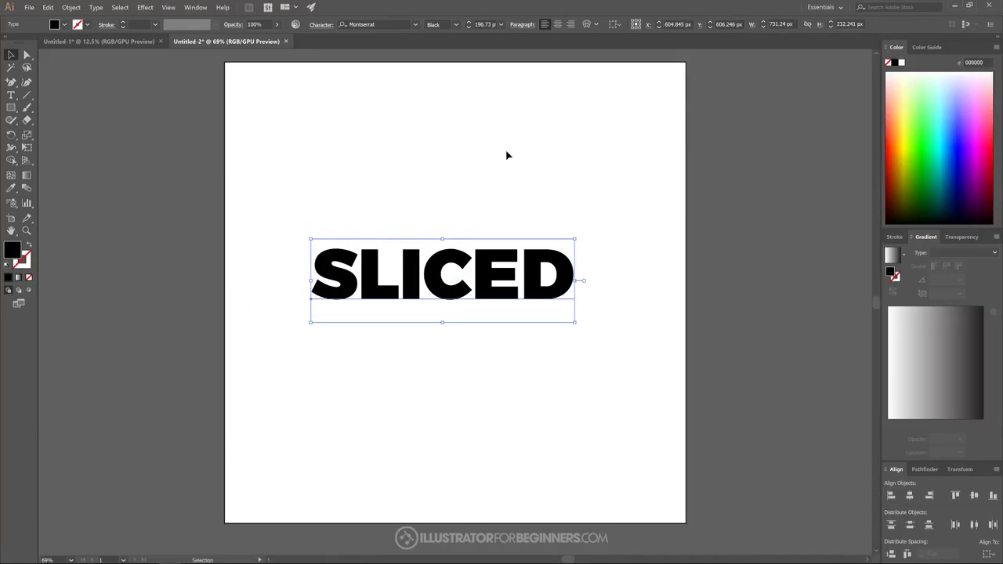
click(95, 7)
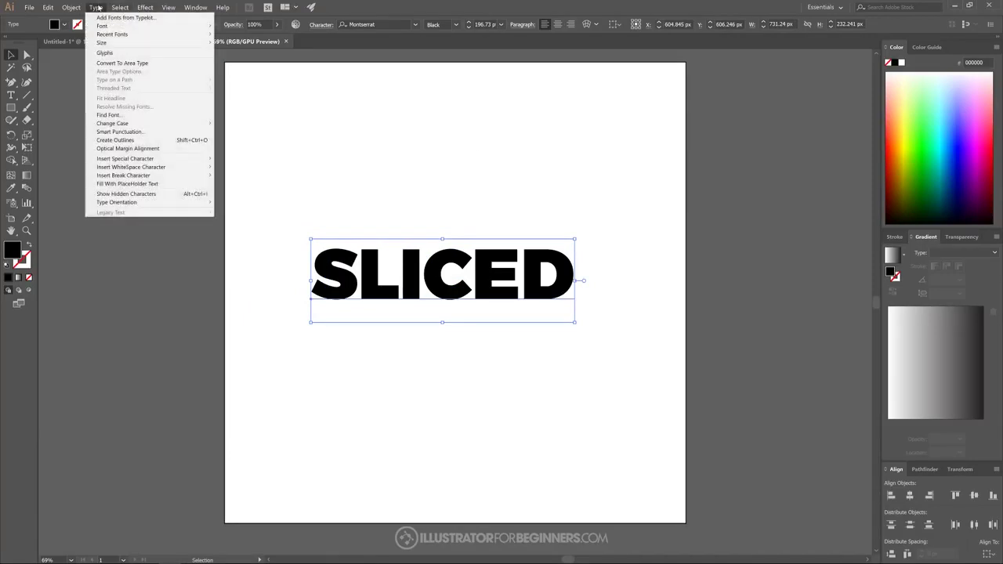
click(111, 141)
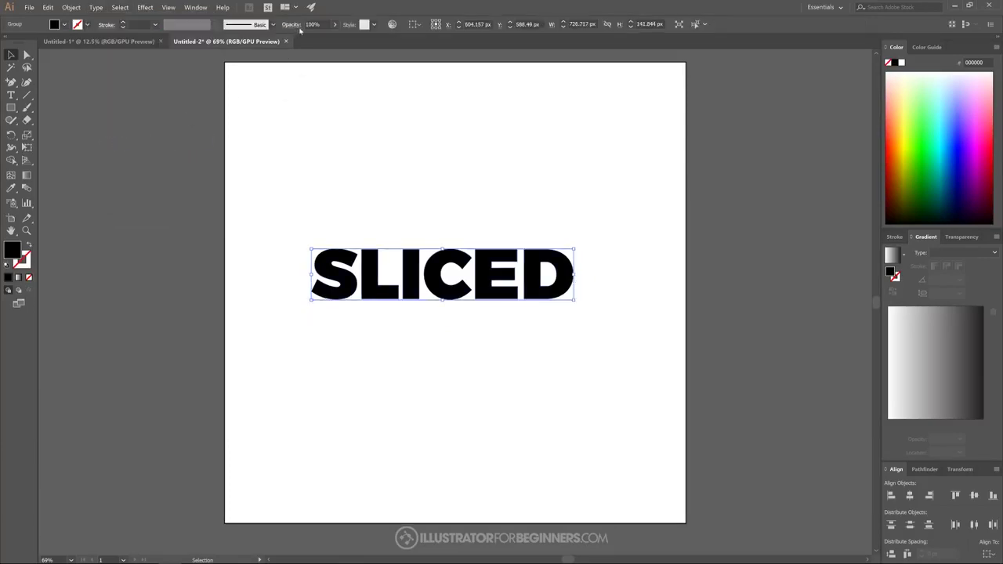
Set the SLICED lettering to 51% opacity and rotate it slightly counter-clockwise.
click(333, 24)
drag(336, 38, 314, 39)
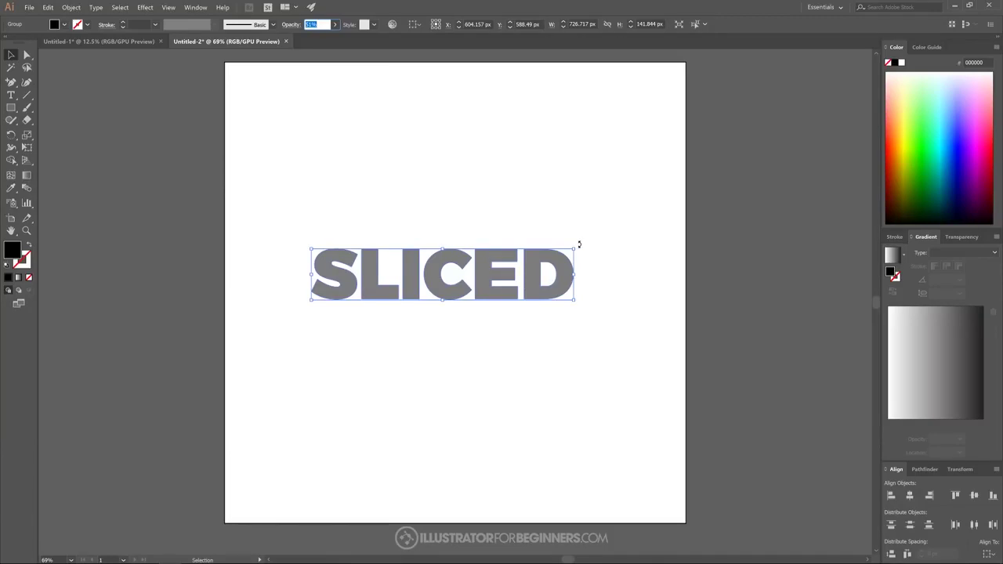
key(Return)
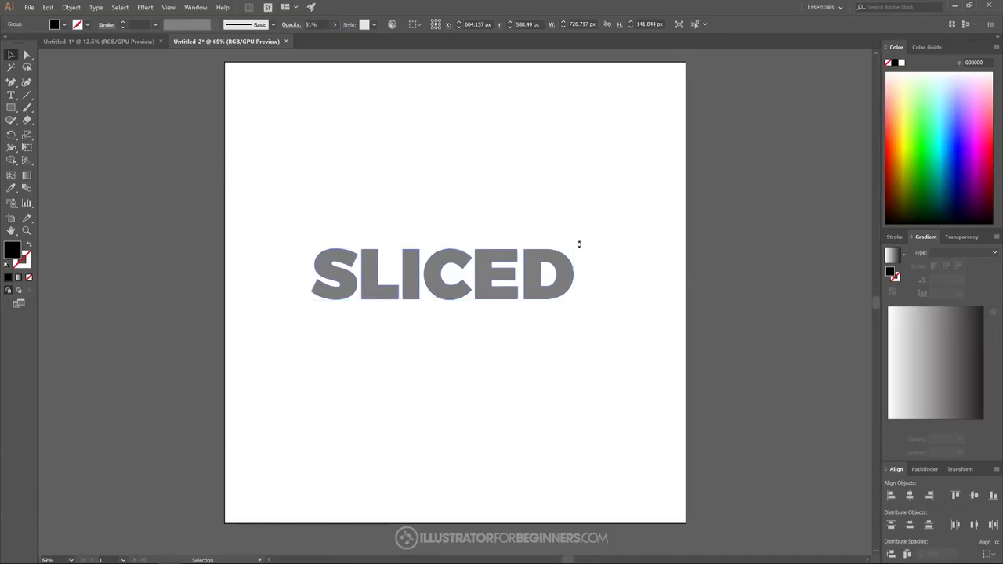
drag(580, 244, 575, 235)
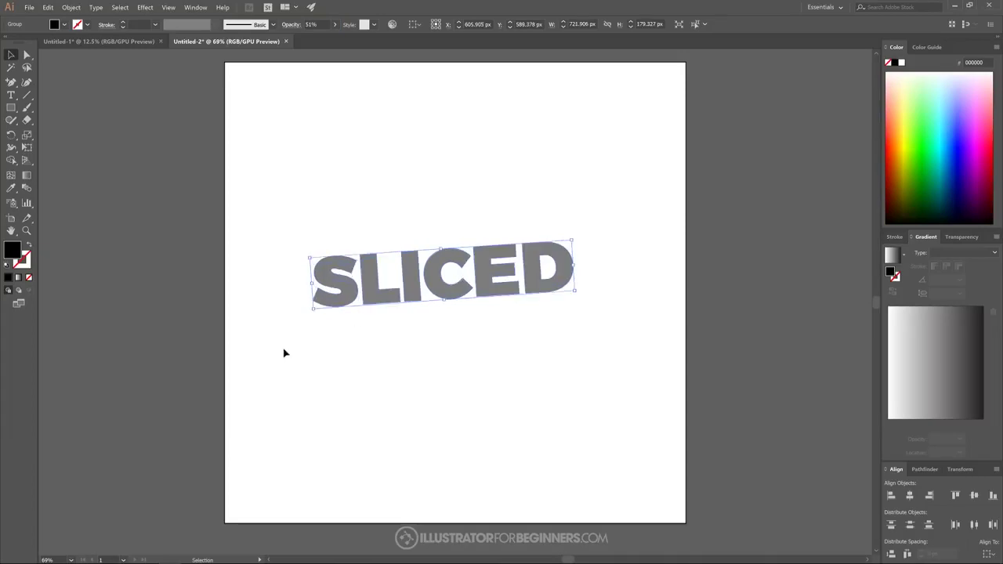
click(11, 109)
Draw a 50% opaque rectangle covering the top half of SLICED.
mouse_move(276, 169)
mouse_down()
mouse_move(342, 201)
mouse_move(607, 274)
mouse_up()
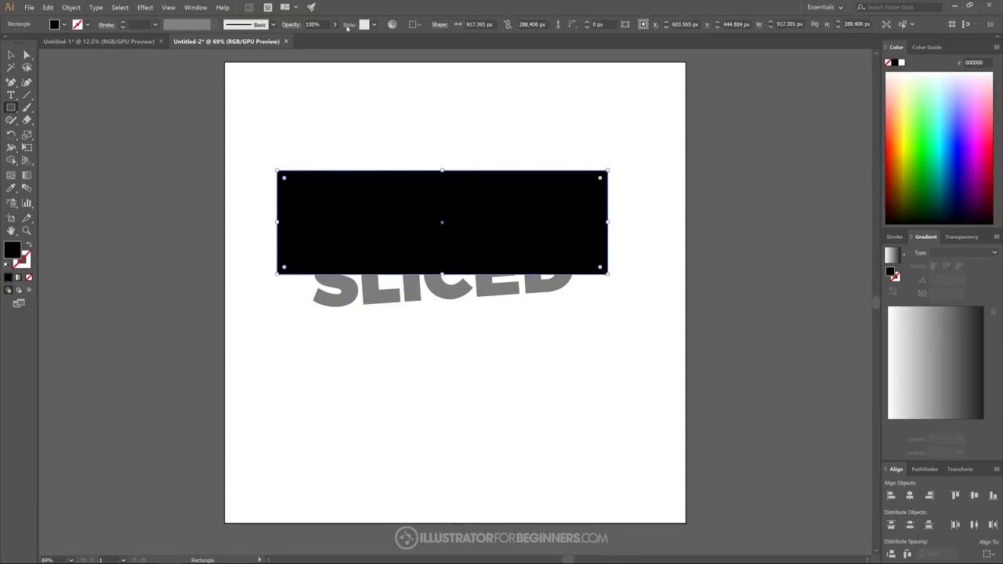
click(335, 25)
drag(333, 39, 316, 40)
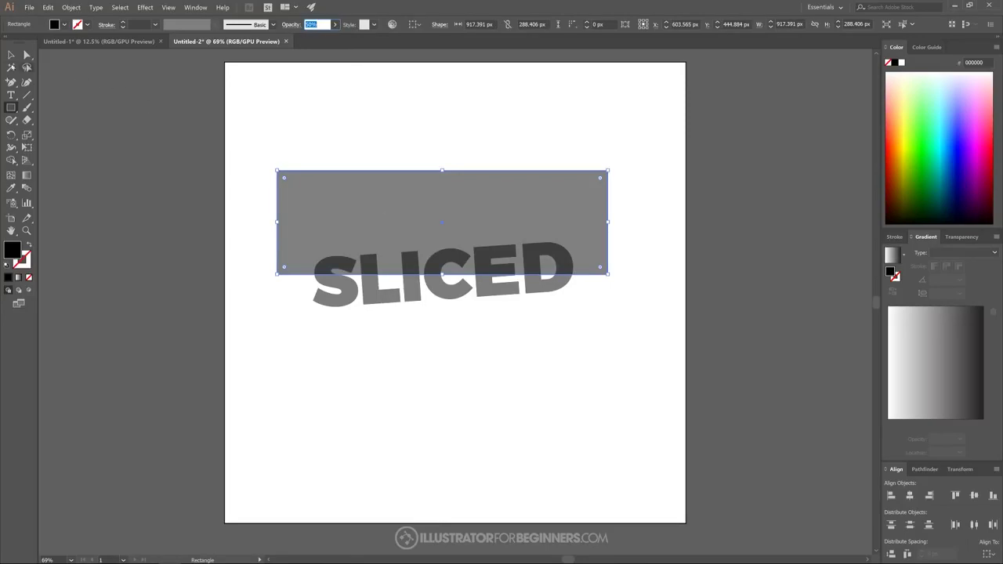
Adjust the rectangle's bottom edge until it sits exactly on the slice line.
click(11, 54)
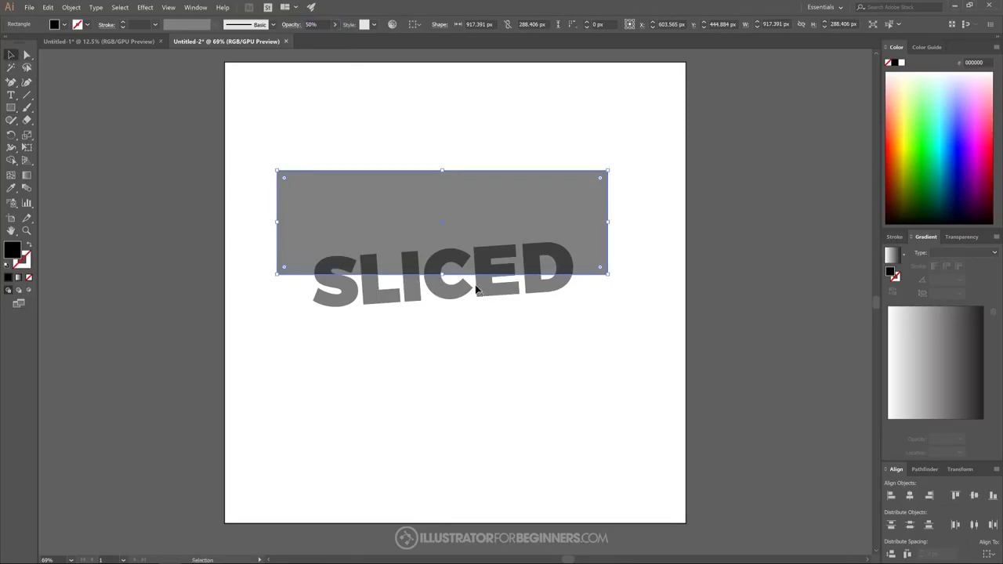
scroll(460, 285, up, 3)
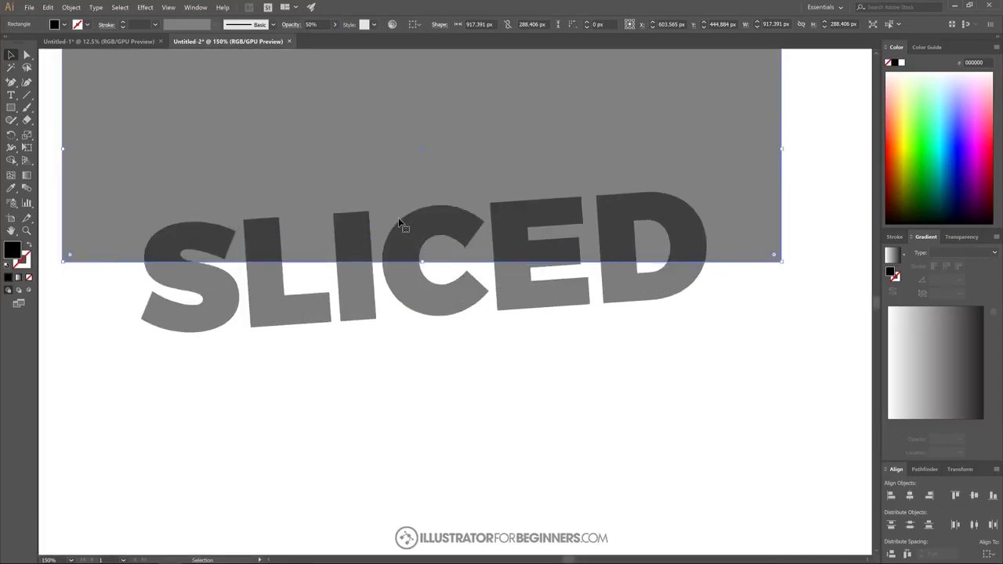
drag(424, 263, 427, 263)
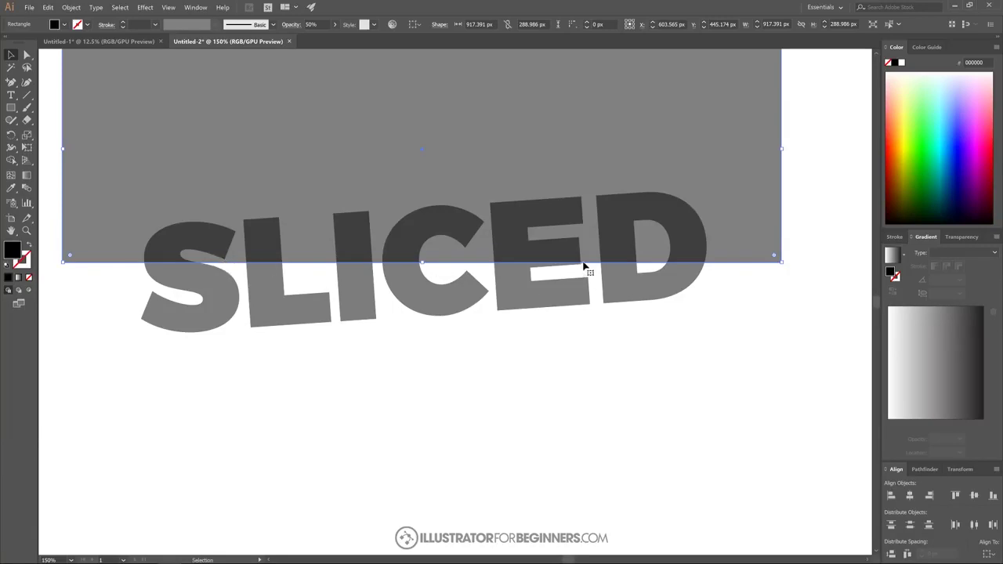
scroll(596, 261, up, 3)
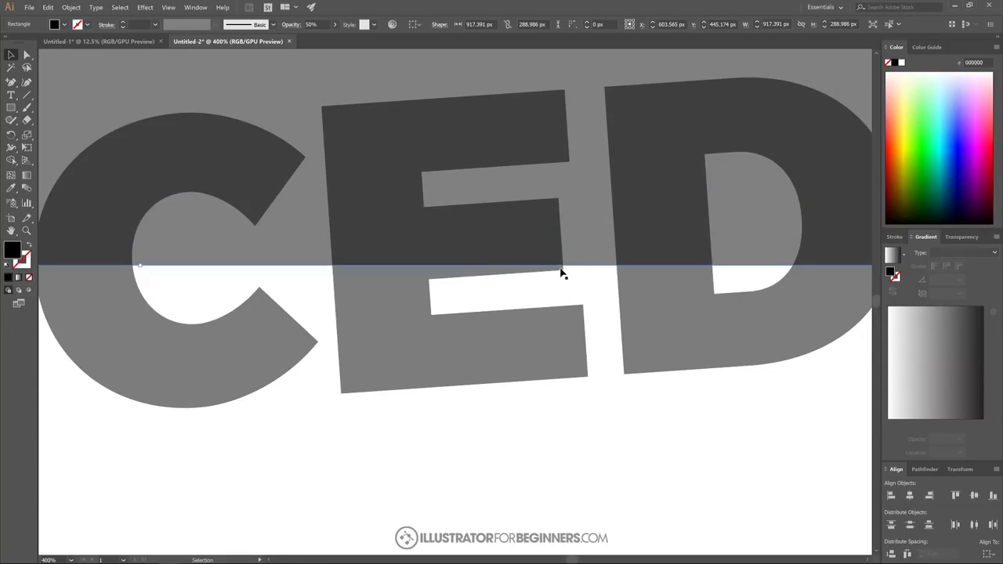
scroll(501, 282, down, 2)
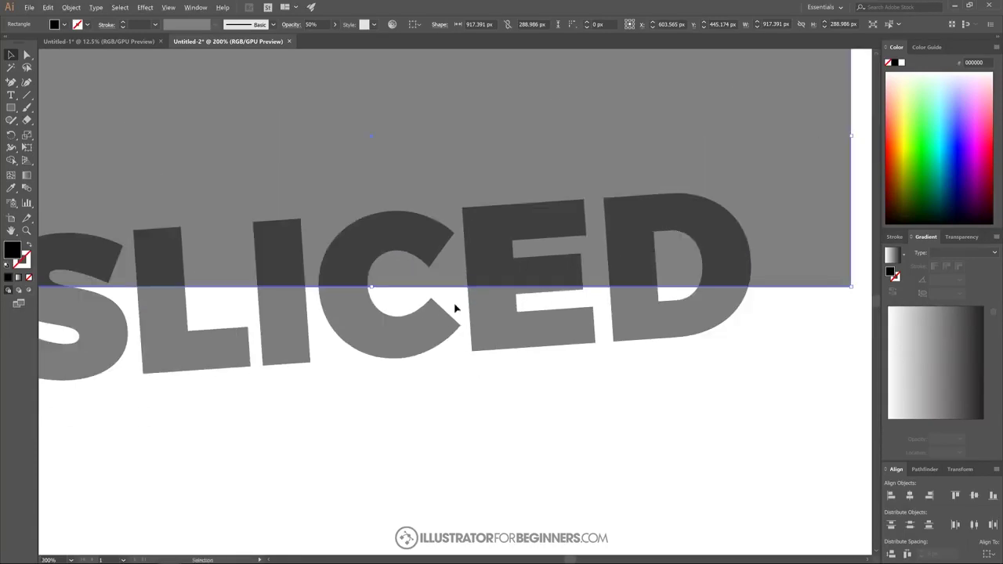
drag(375, 290, 375, 292)
scroll(595, 291, up, 2)
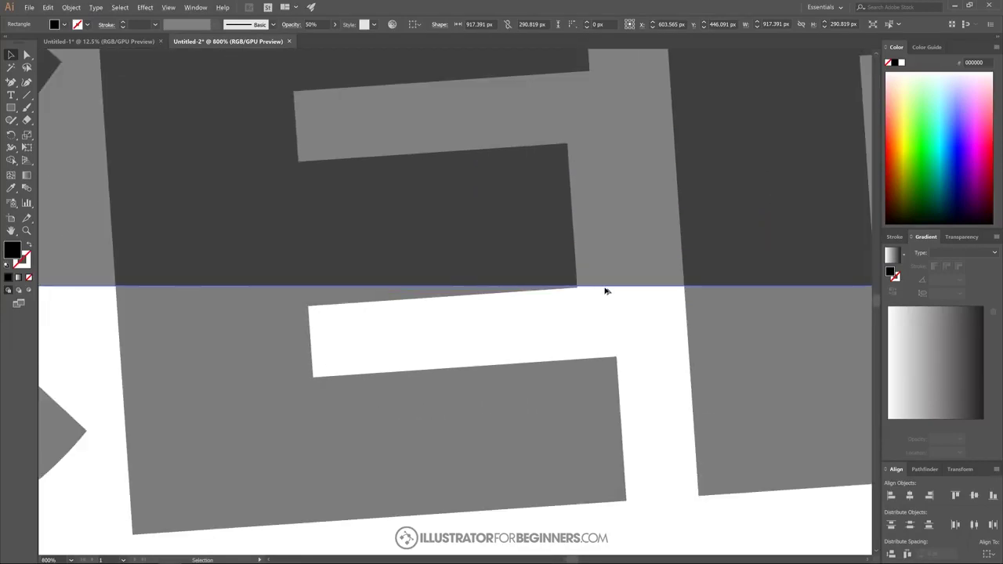
scroll(215, 292, left, 1)
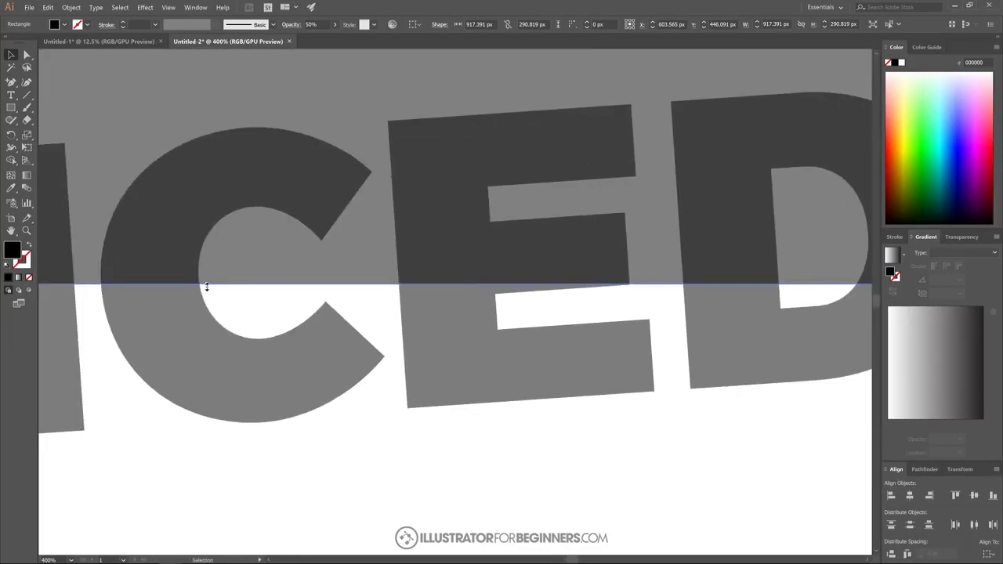
drag(206, 287, 206, 290)
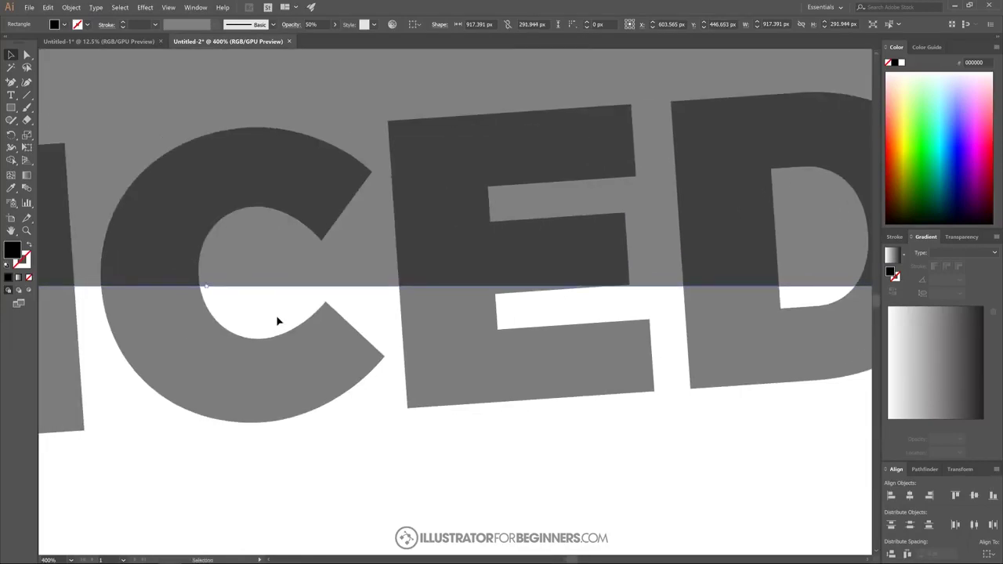
scroll(278, 320, down, 4)
scroll(281, 345, left, 3)
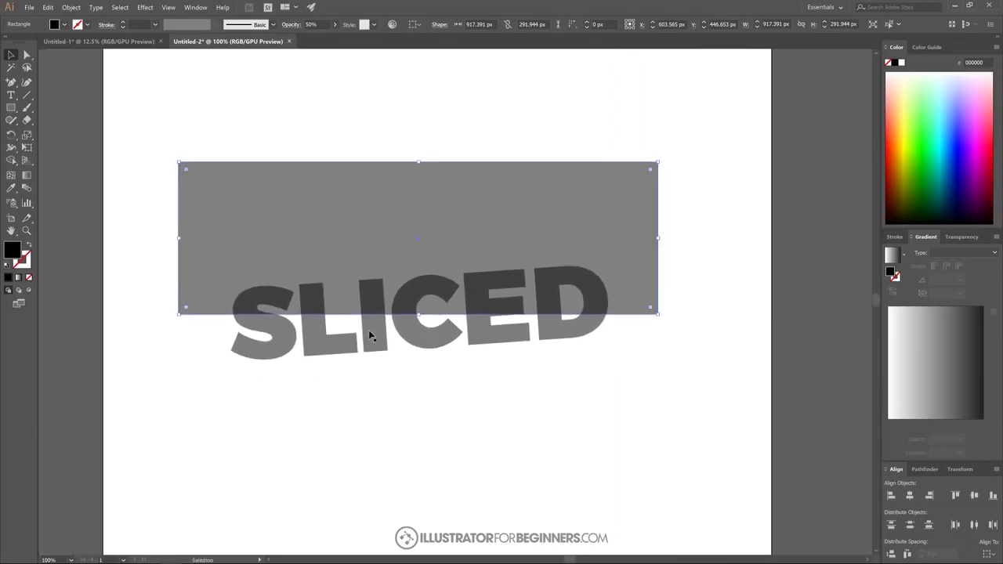
Select rectangle and text, then Shape Builder away the excess rectangle area and stray D piece.
drag(699, 405, 133, 124)
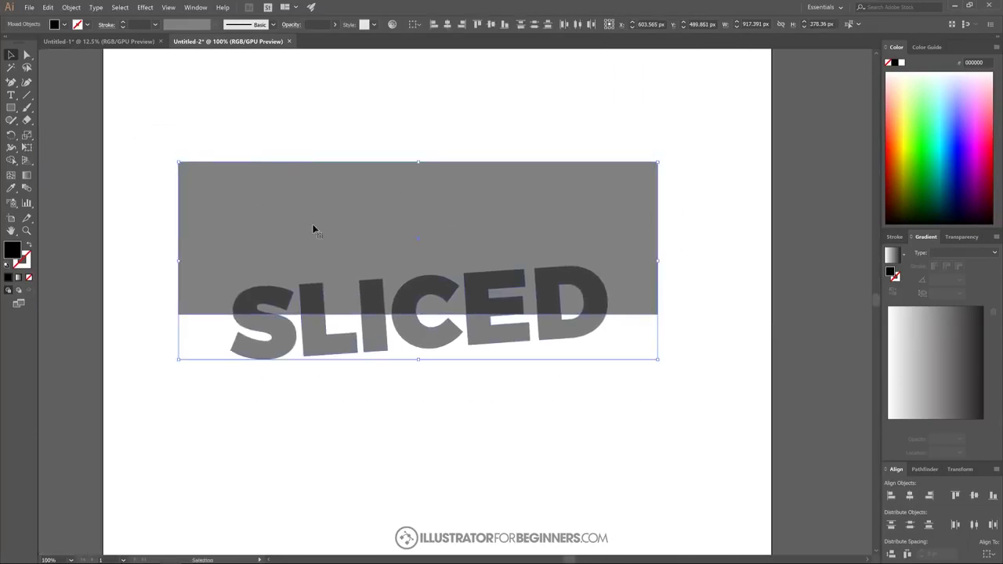
drag(439, 373, 457, 345)
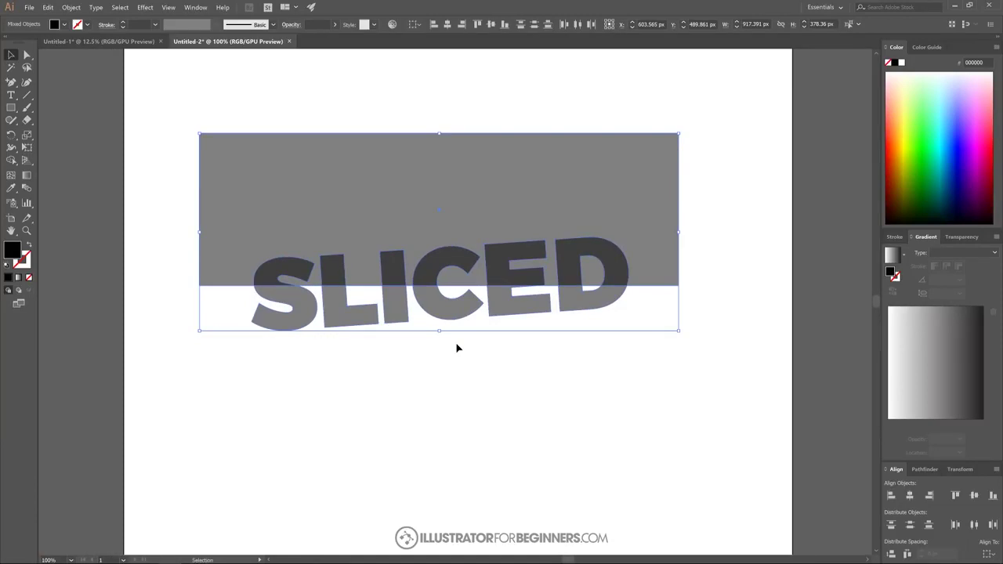
click(11, 161)
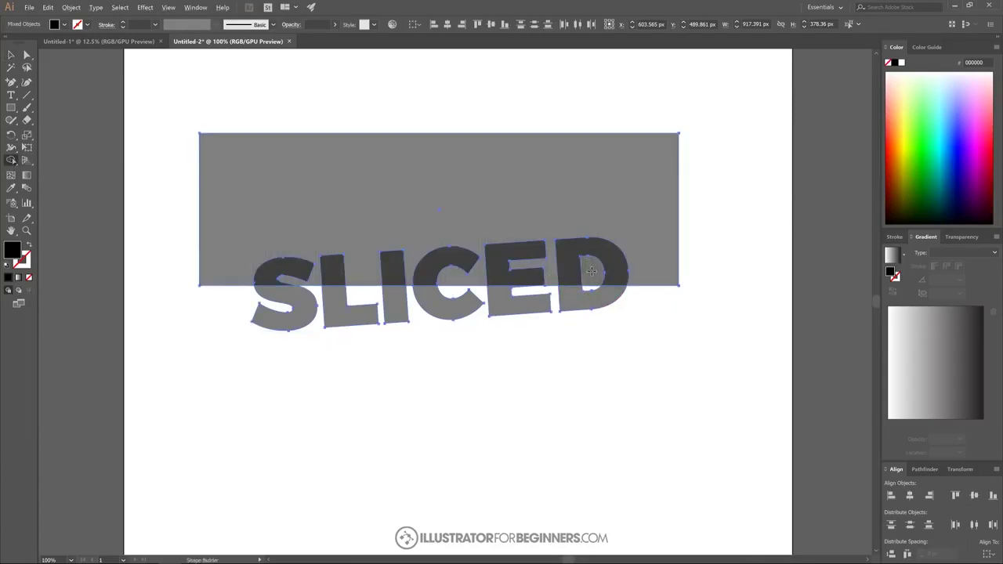
click(590, 270)
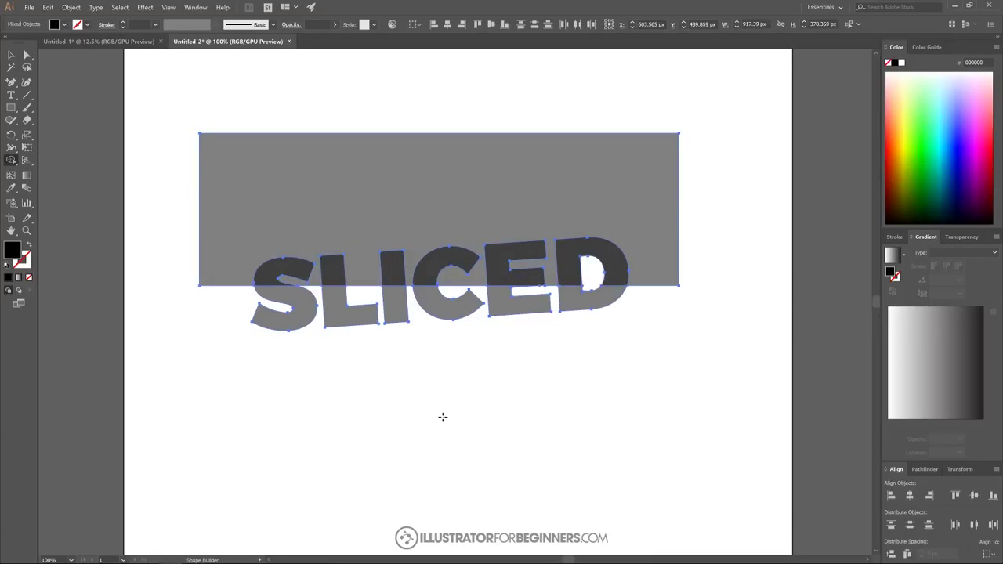
alt+click(351, 167)
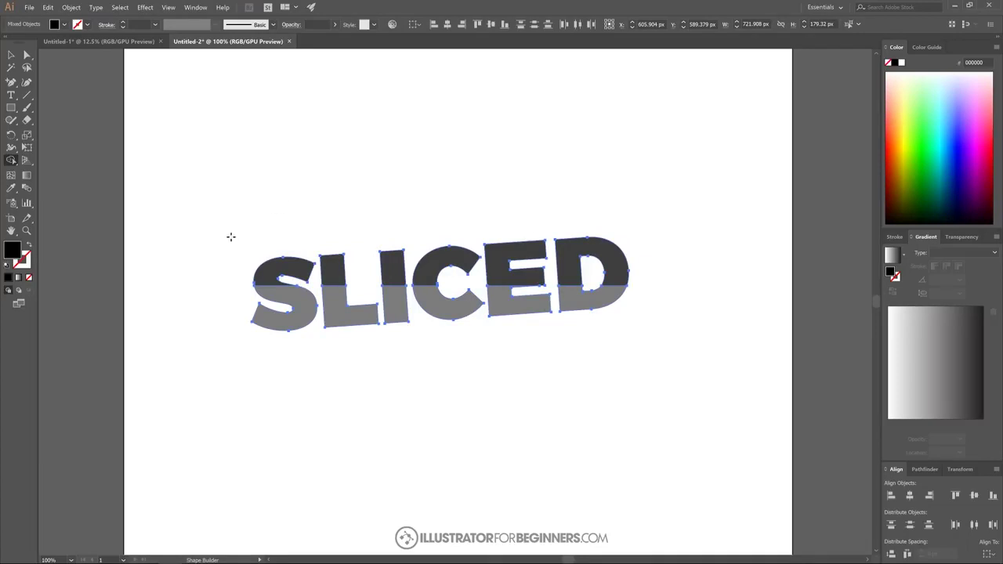
mouse_move(228, 258)
mouse_down()
mouse_move(395, 268)
mouse_move(570, 249)
mouse_move(593, 266)
mouse_up()
With Shape Builder, unite the slices of S, L, I, C, E and D into two halves.
key(v)
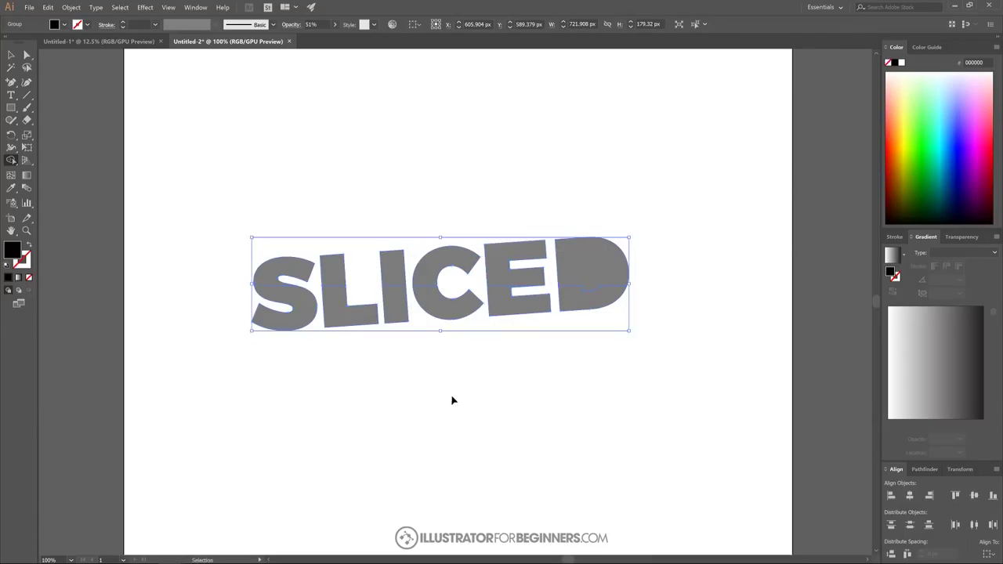
key(shift+m)
mouse_move(216, 241)
mouse_down()
mouse_move(390, 268)
mouse_move(499, 263)
mouse_up()
drag(538, 251, 605, 248)
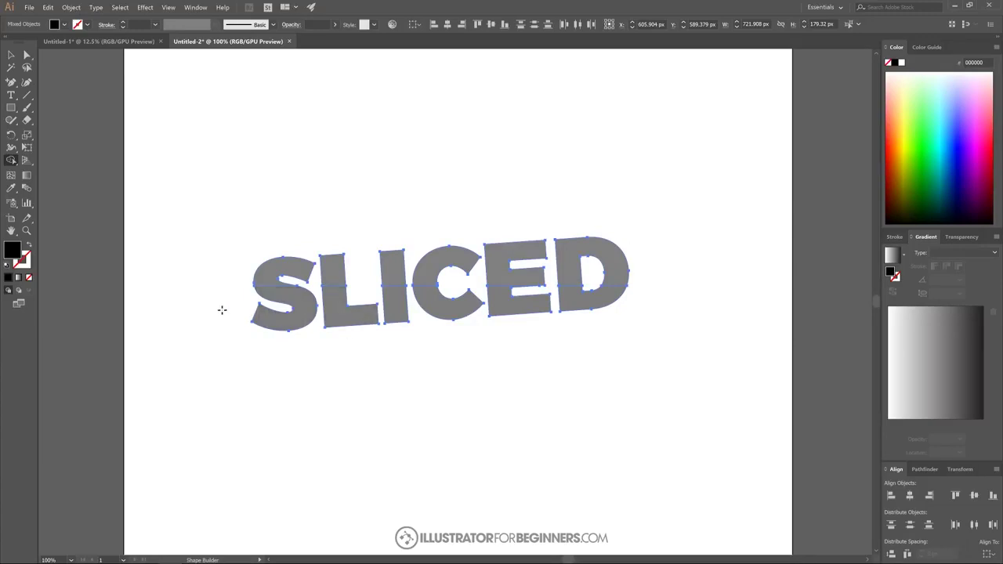
drag(222, 310, 600, 306)
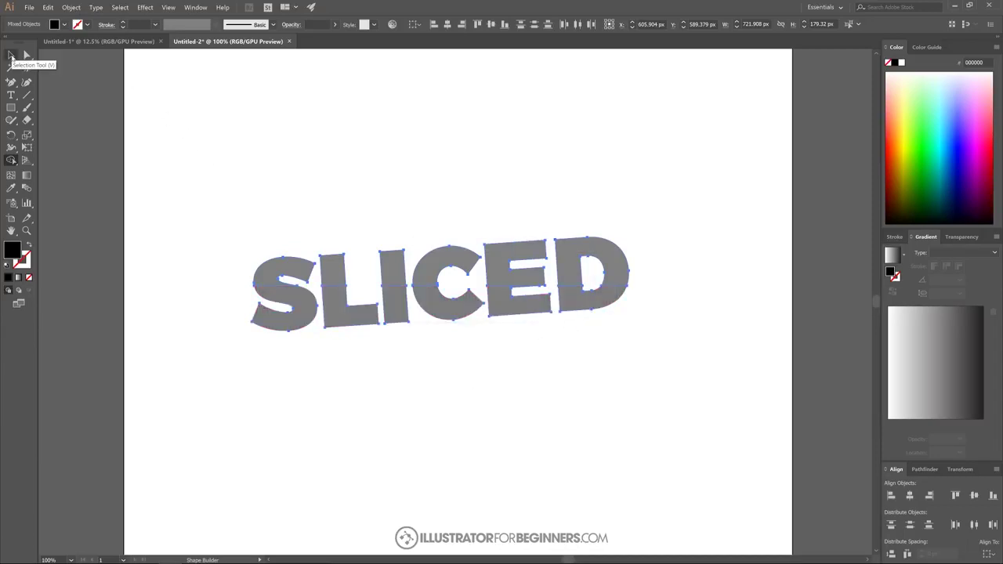
Select the lower slice group and nudge it slightly left of the top half.
click(10, 54)
click(538, 146)
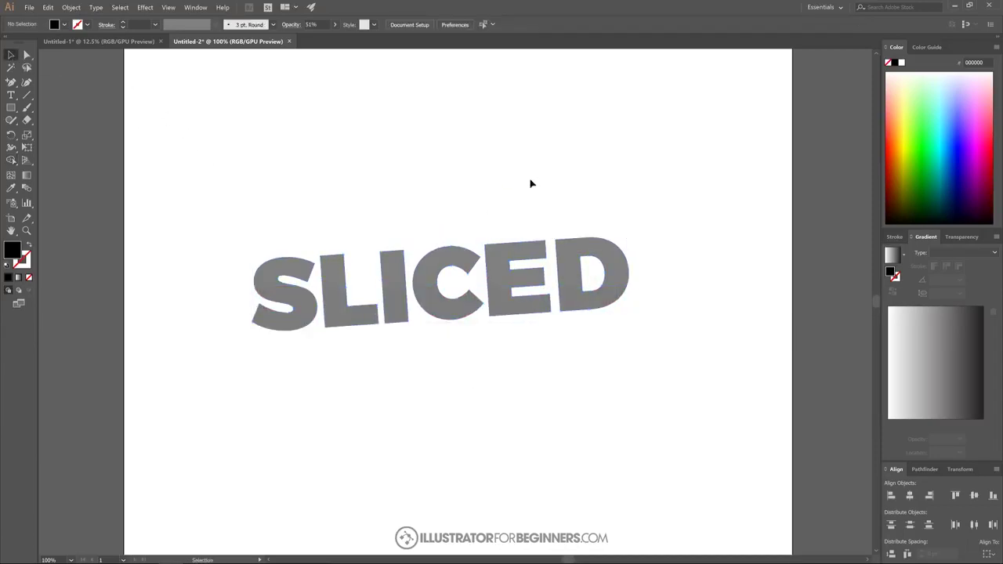
drag(444, 318, 384, 334)
click(381, 410)
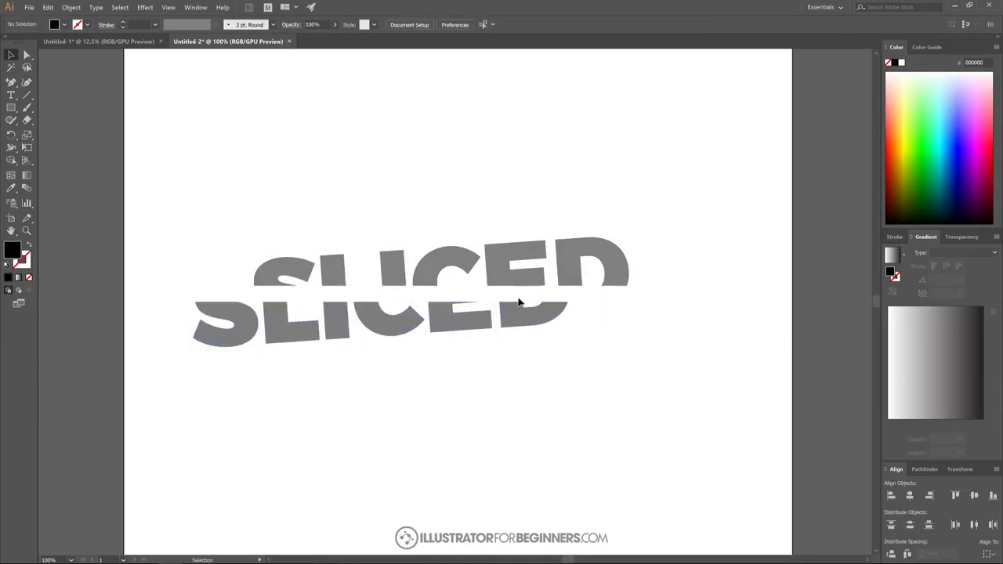
key(ctrl+z)
scroll(251, 296, up, 4)
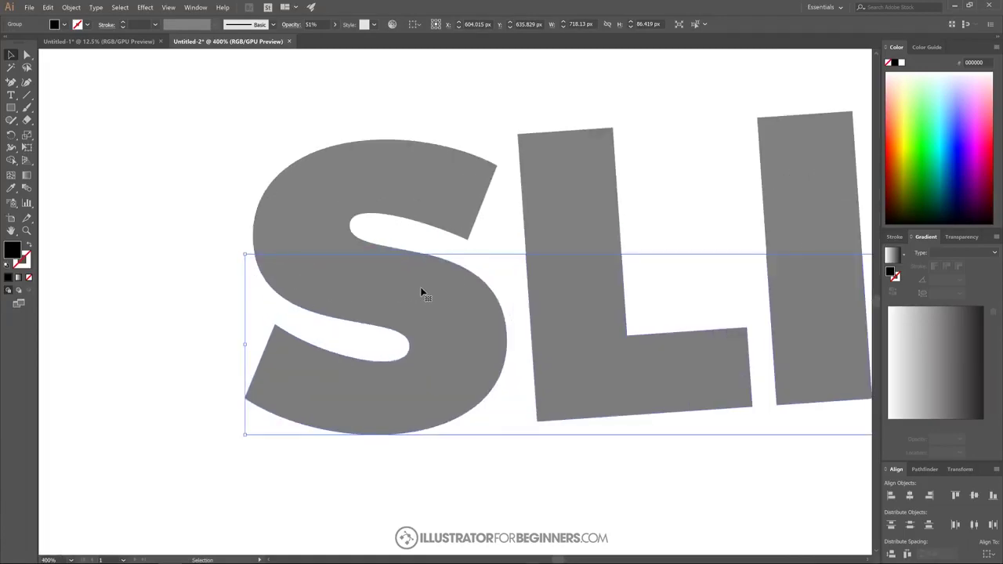
drag(421, 292, 398, 287)
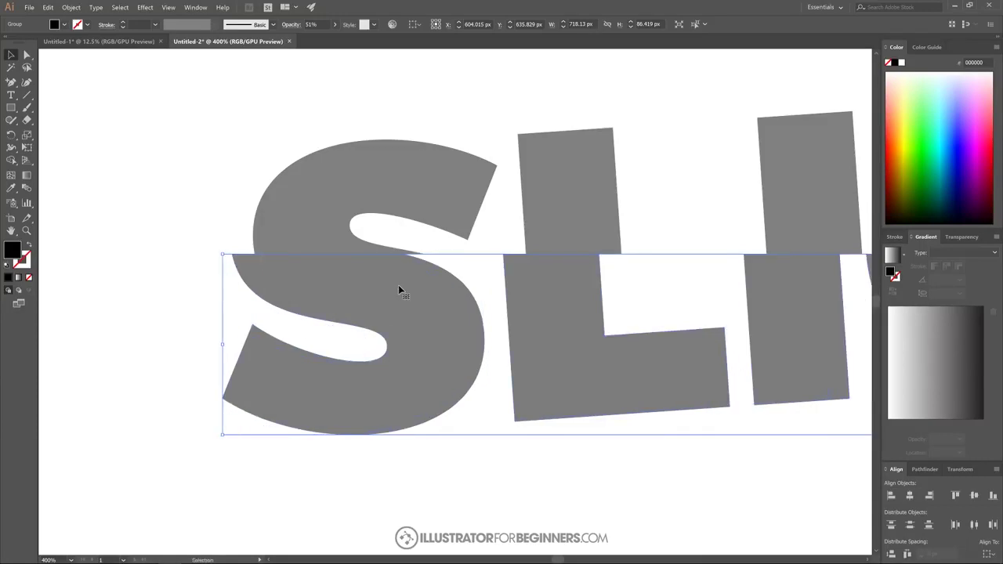
Pan around, deselect, and zoom out to see the whole artboard.
scroll(470, 395, down, 5)
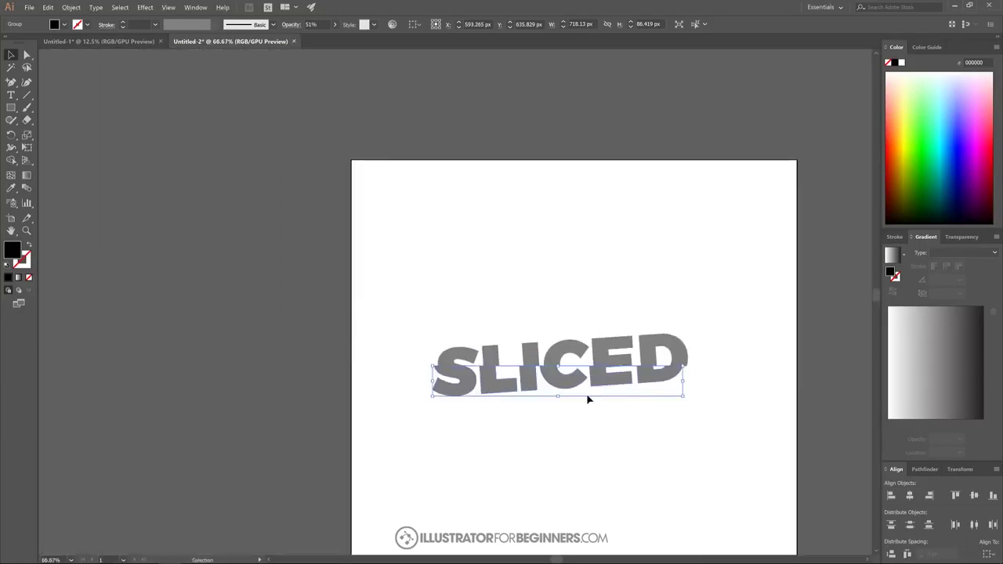
scroll(498, 357, up, 3)
drag(437, 278, 316, 237)
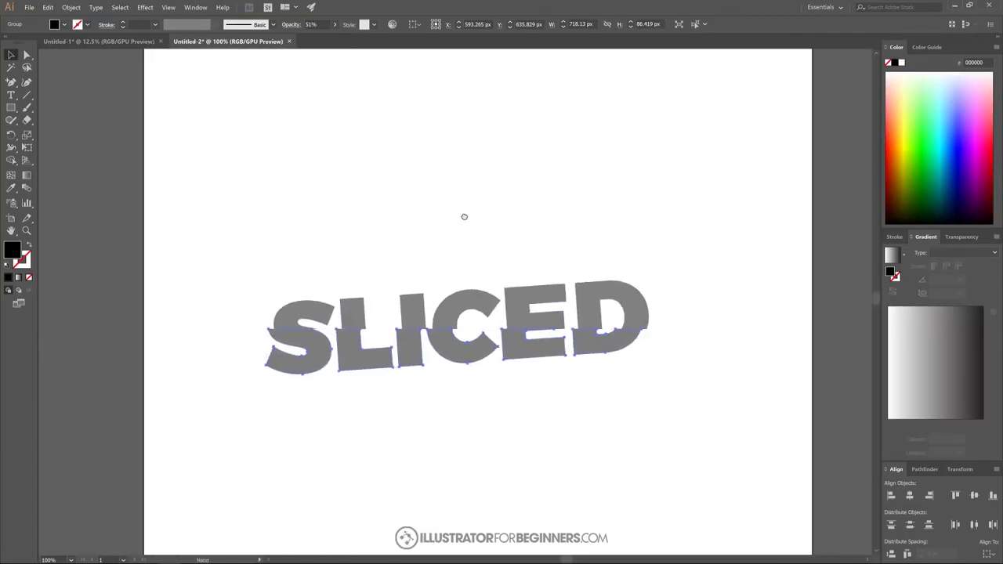
drag(463, 217, 433, 229)
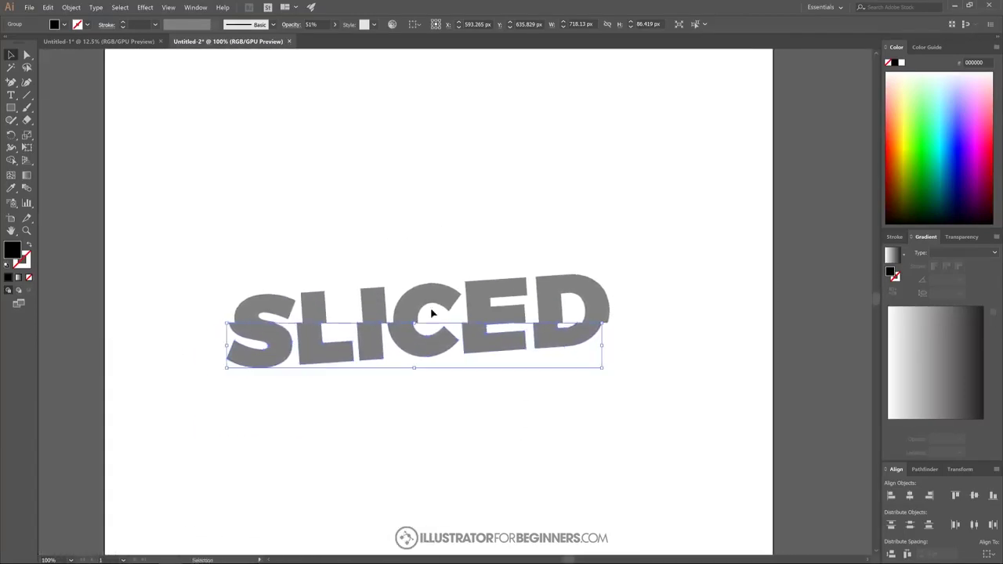
click(383, 428)
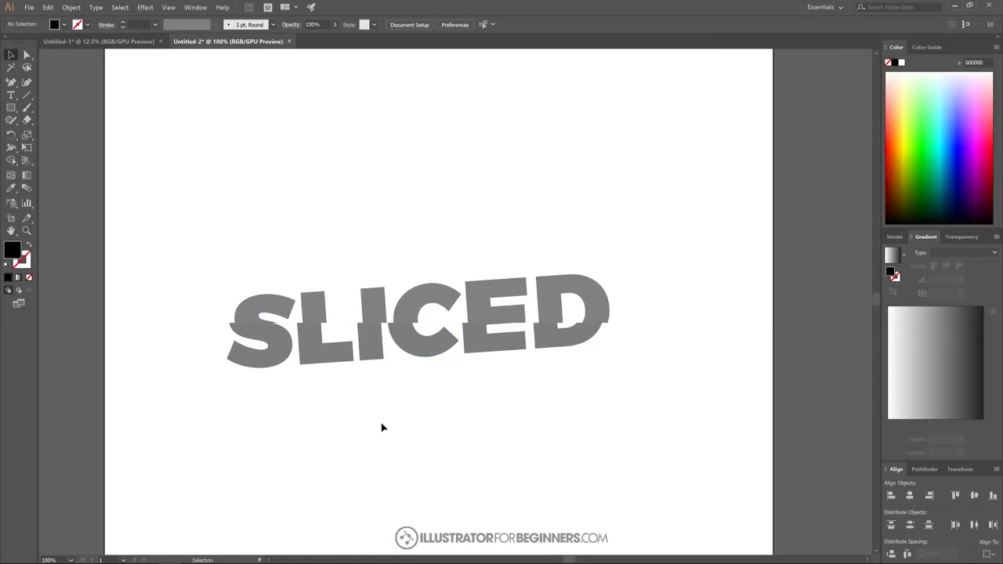
key(ctrl+minus)
key(ctrl+minus)
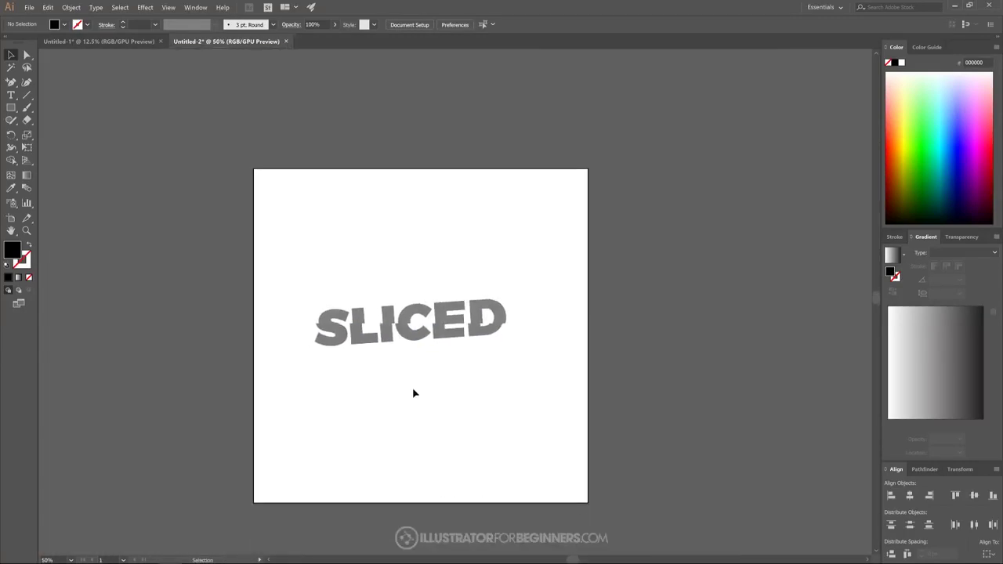
Draw a red square covering the whole artboard and send it behind SLICED.
key(m)
drag(248, 166, 593, 507)
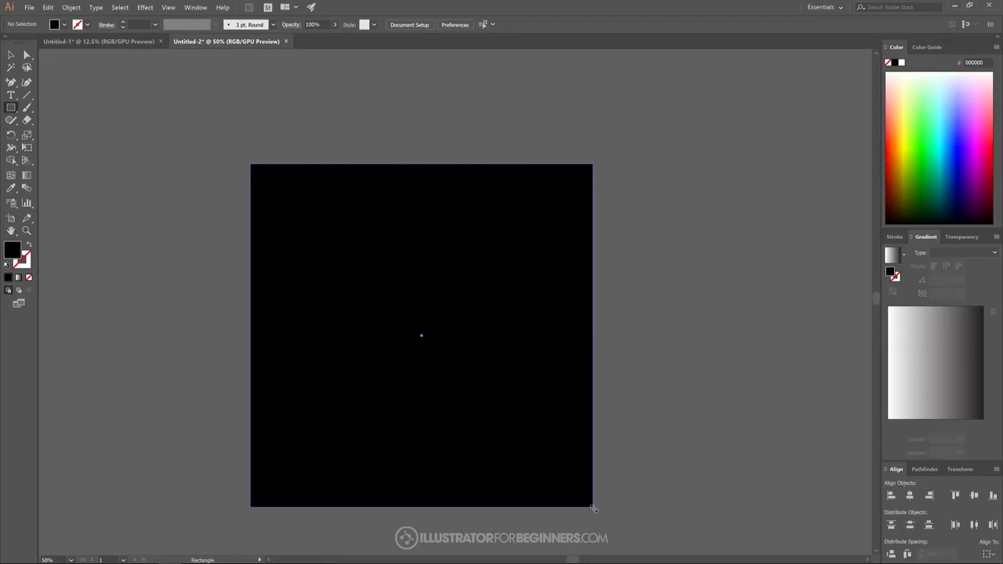
click(890, 147)
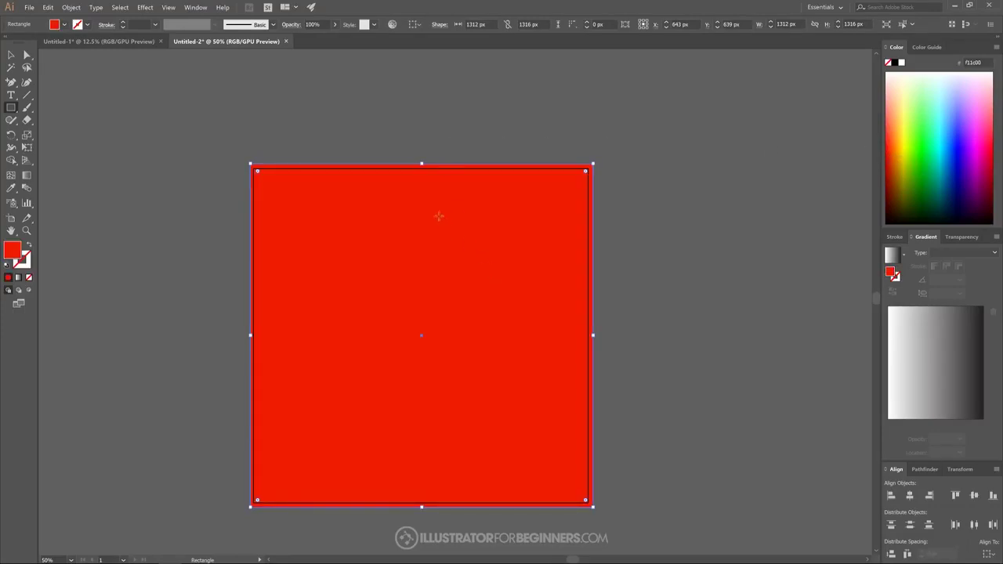
click(12, 56)
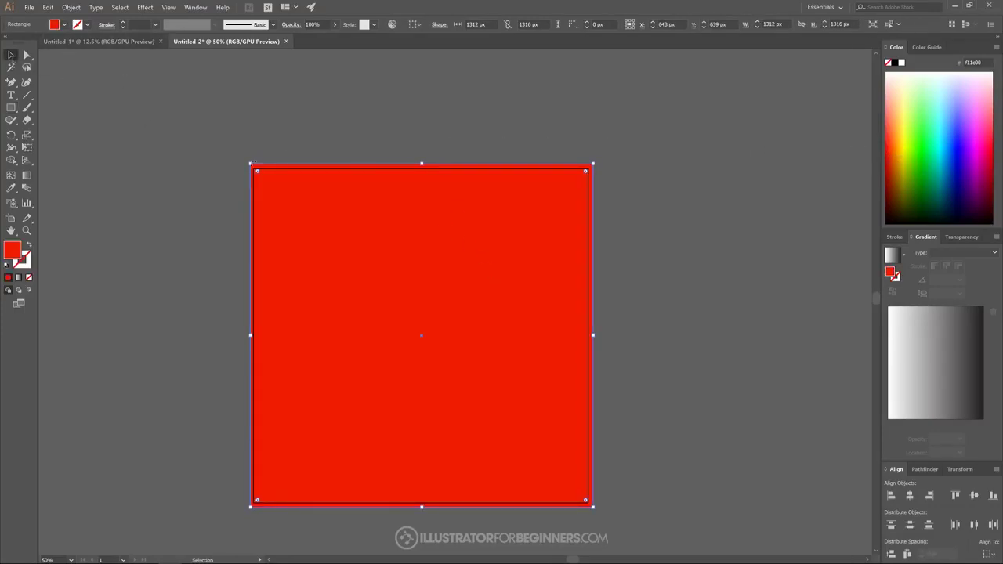
right_click(384, 225)
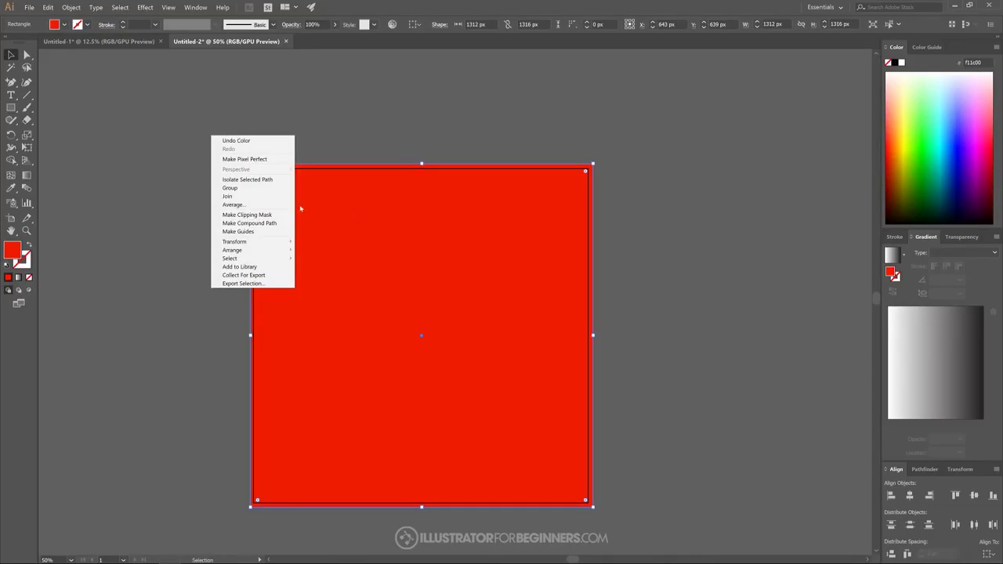
mouse_move(254, 251)
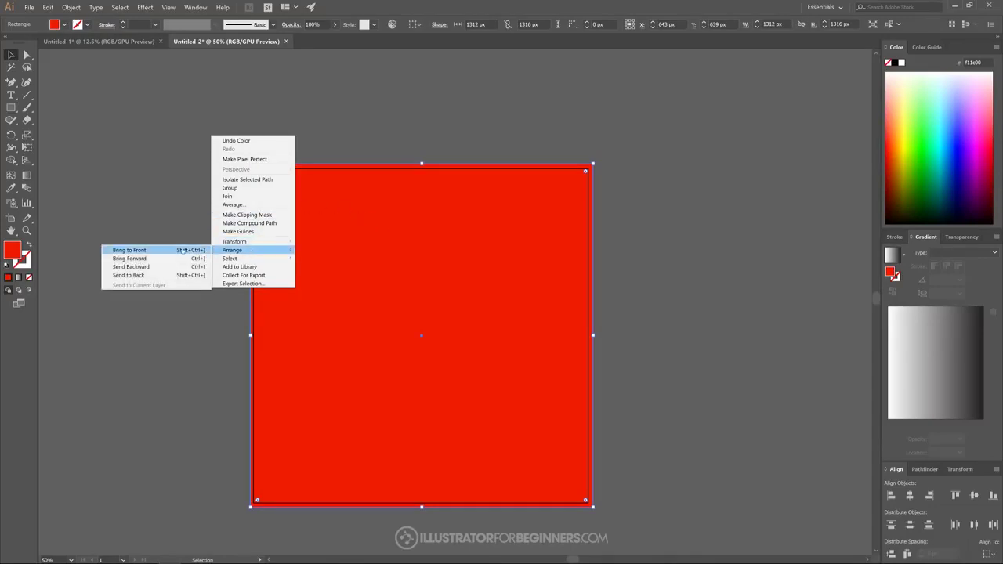
click(141, 275)
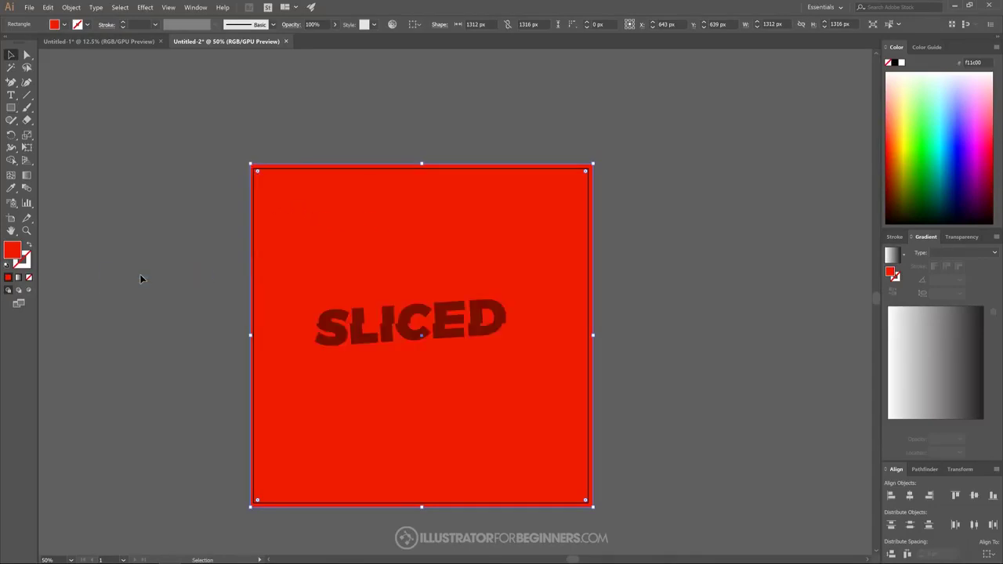
click(714, 310)
Select all slices of SLICED and combine them into a compound path with Ctrl+8.
click(407, 335)
click(413, 313)
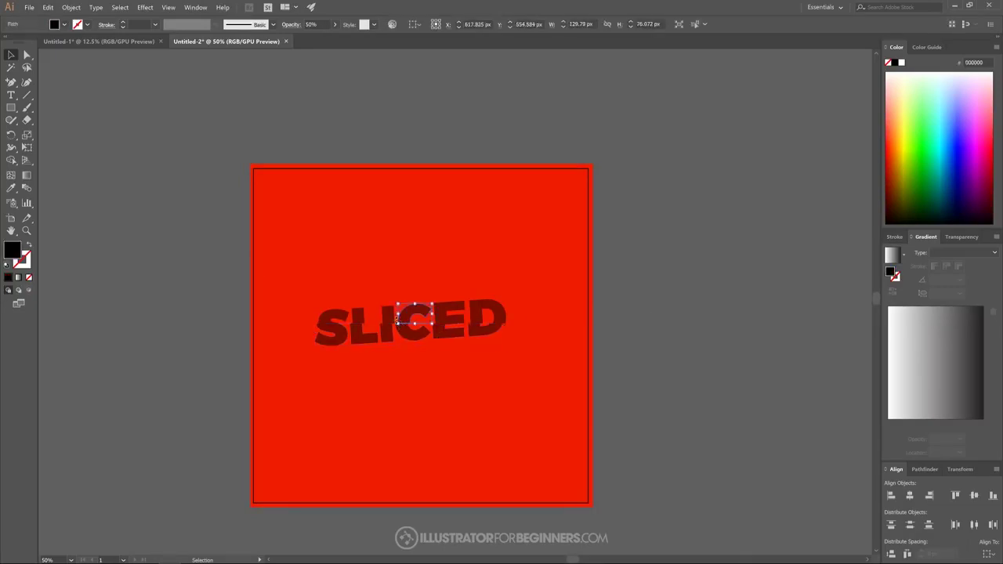
click(358, 318)
shift+click(345, 318)
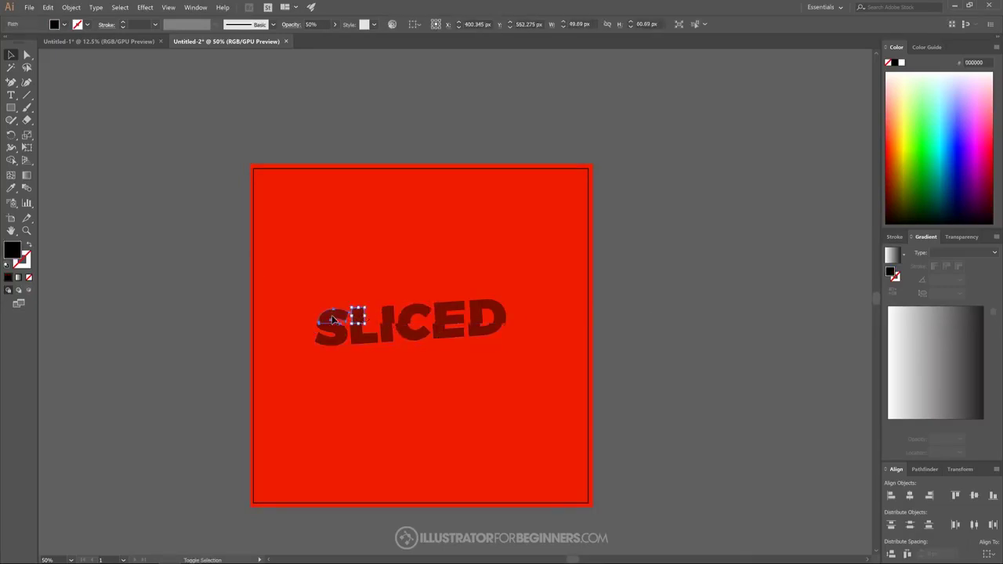
shift+click(385, 314)
shift+click(414, 312)
shift+click(450, 310)
shift+click(478, 317)
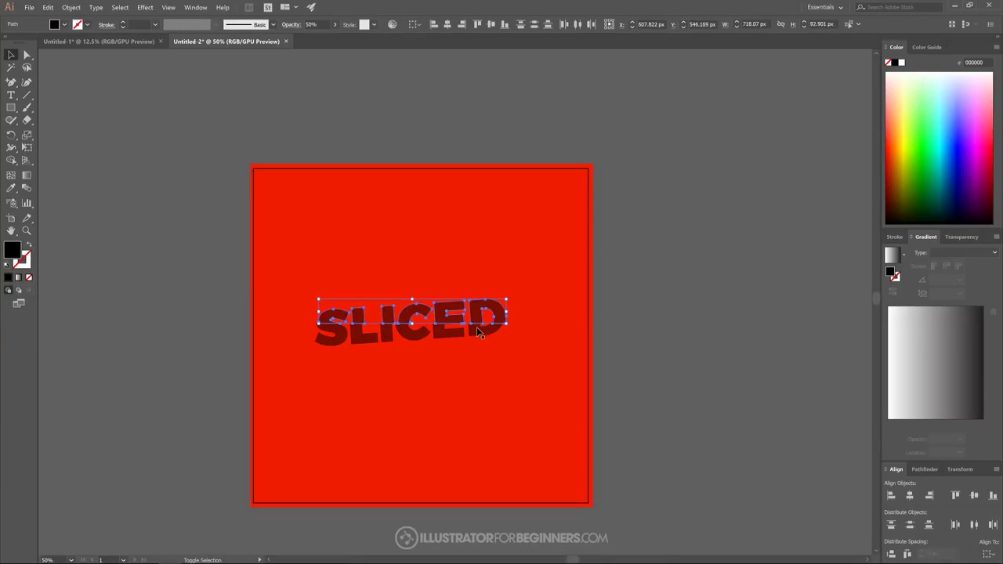
shift+click(476, 327)
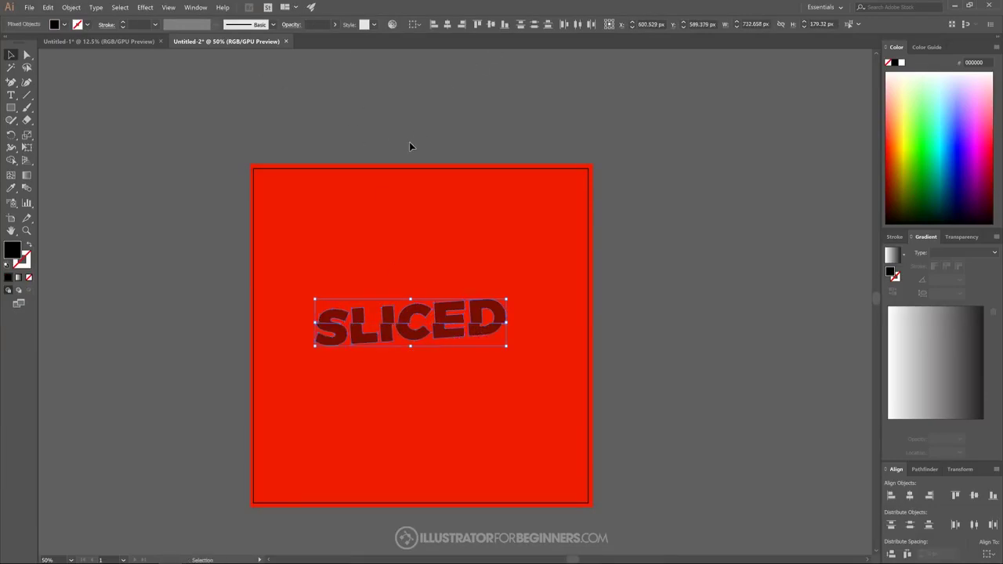
key(ctrl+8)
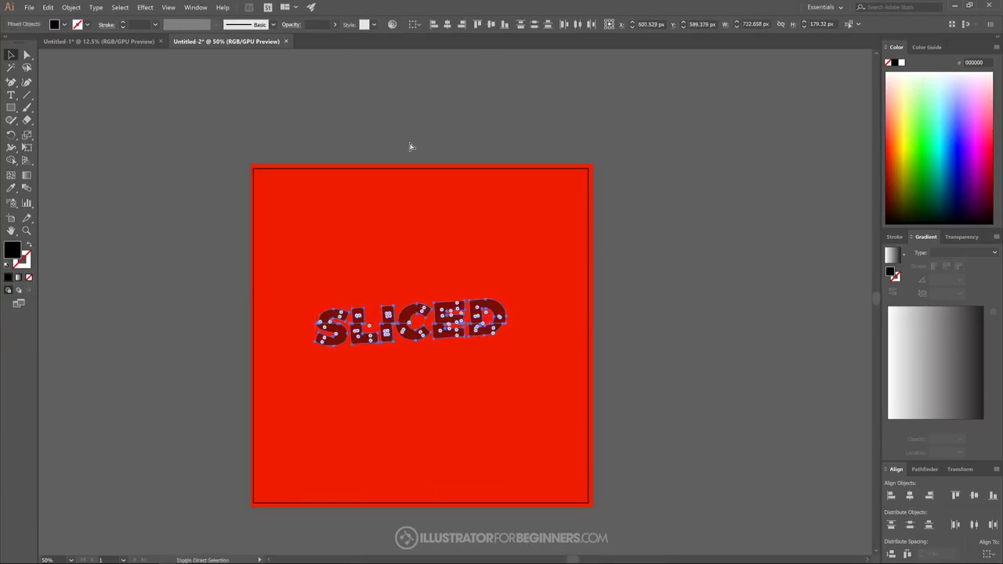
Set the word to 100% opacity and fill it white.
click(334, 24)
drag(314, 37, 332, 37)
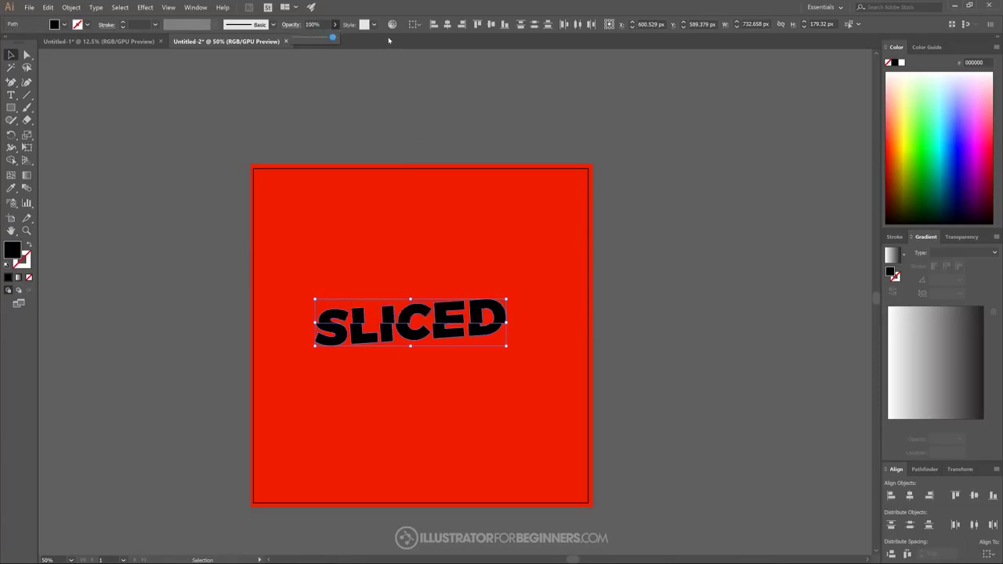
click(900, 63)
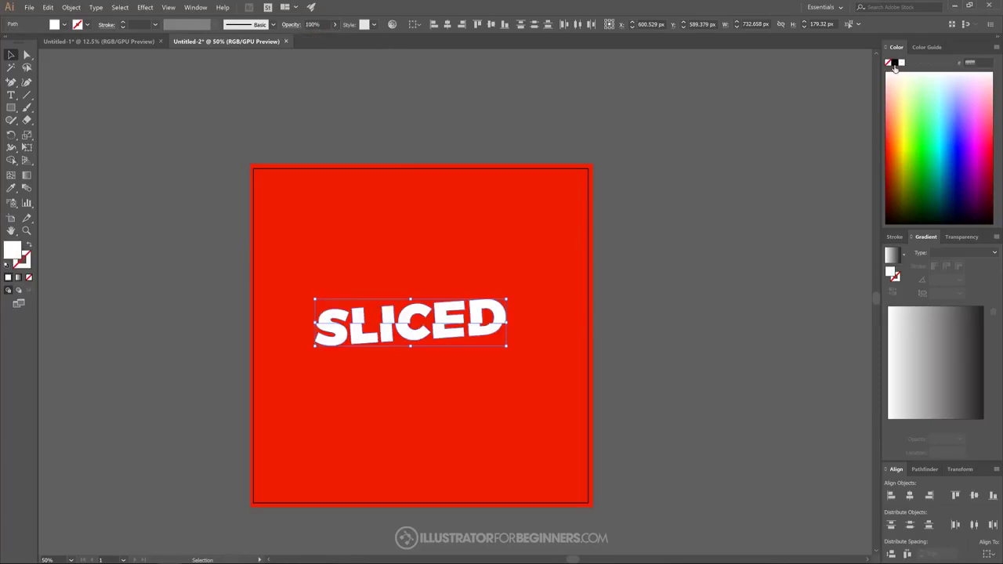
click(485, 373)
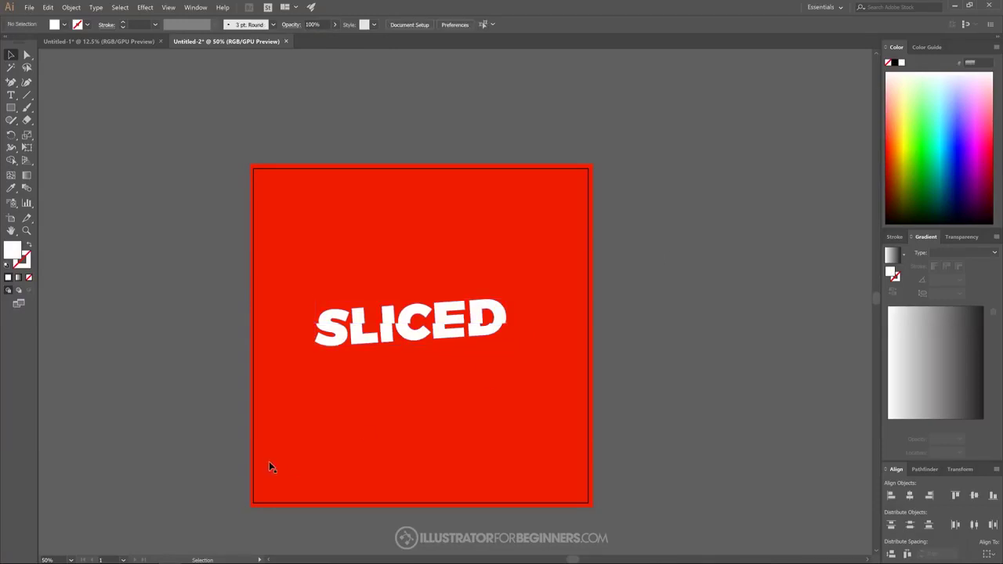
Select the top slices of the letters S through D and group them together.
scroll(302, 454, up, 1)
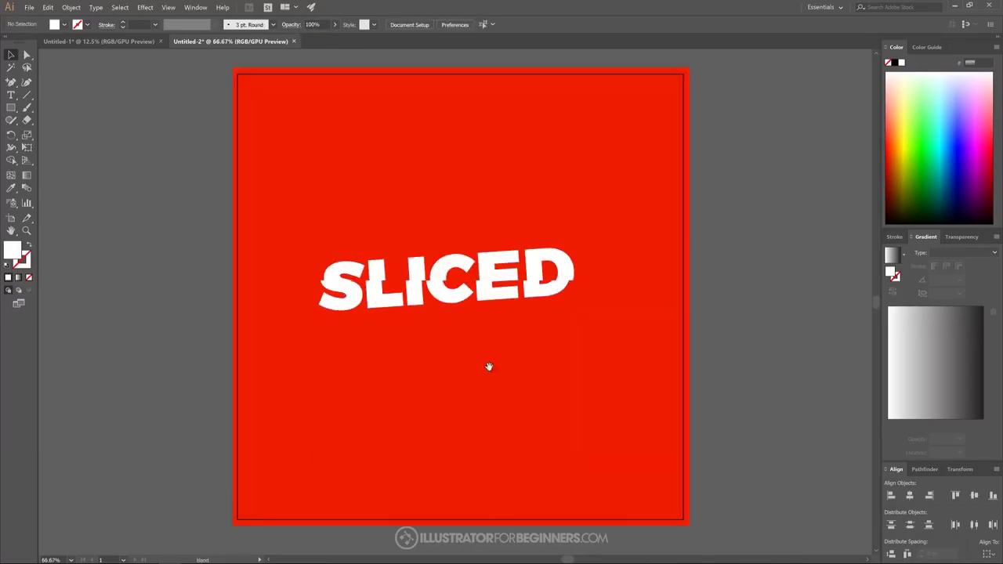
drag(489, 367, 462, 370)
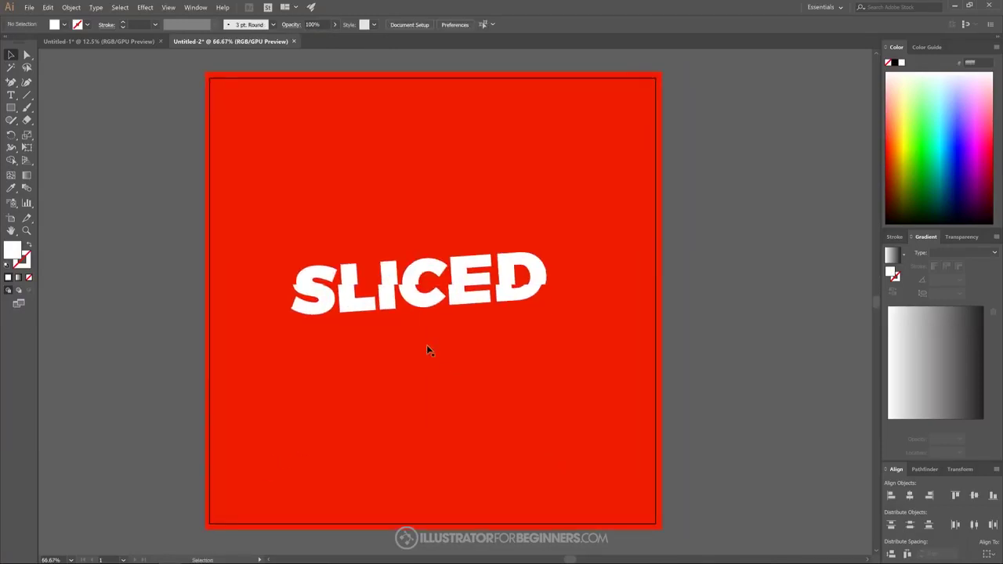
click(329, 276)
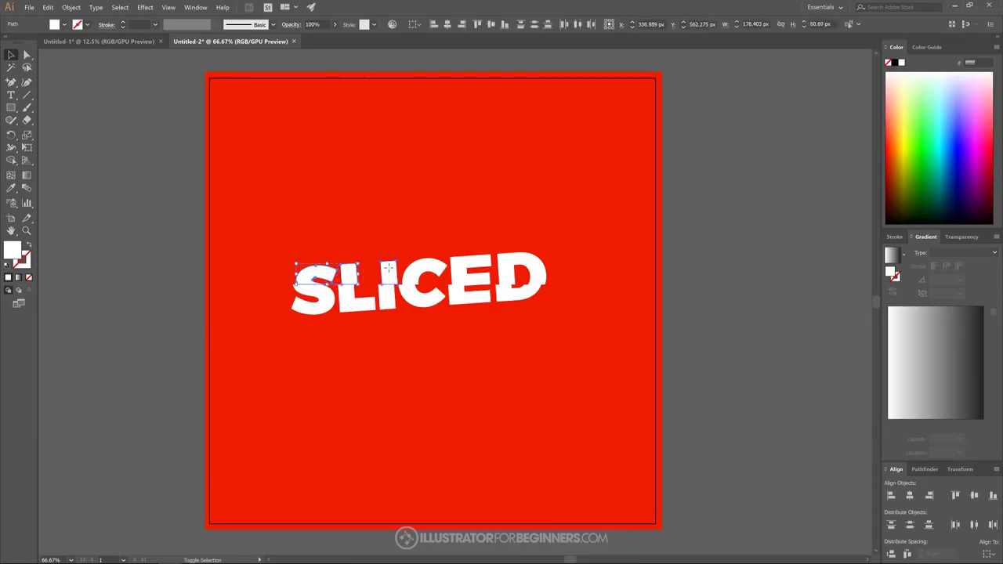
shift+click(460, 269)
shift+click(521, 276)
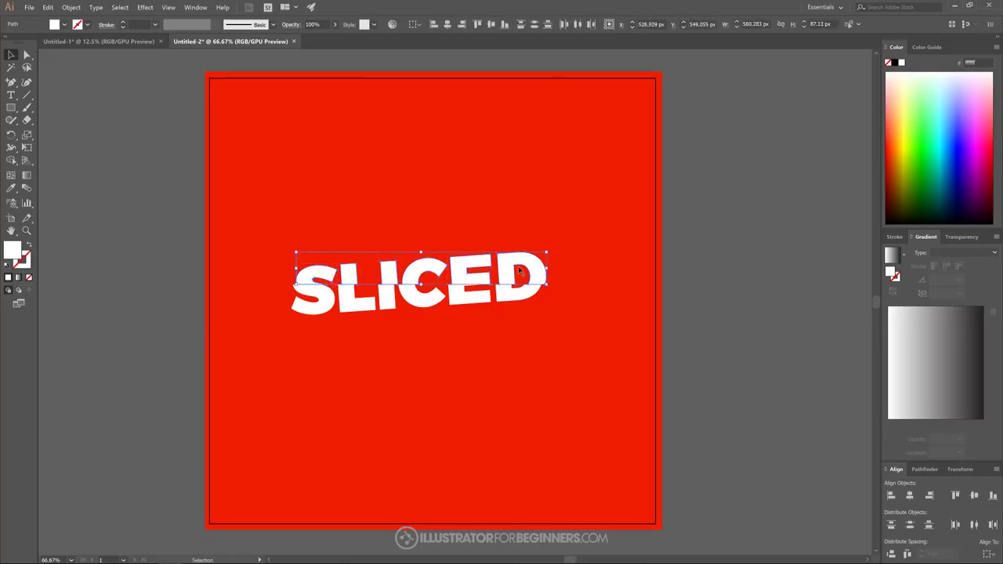
key(a)
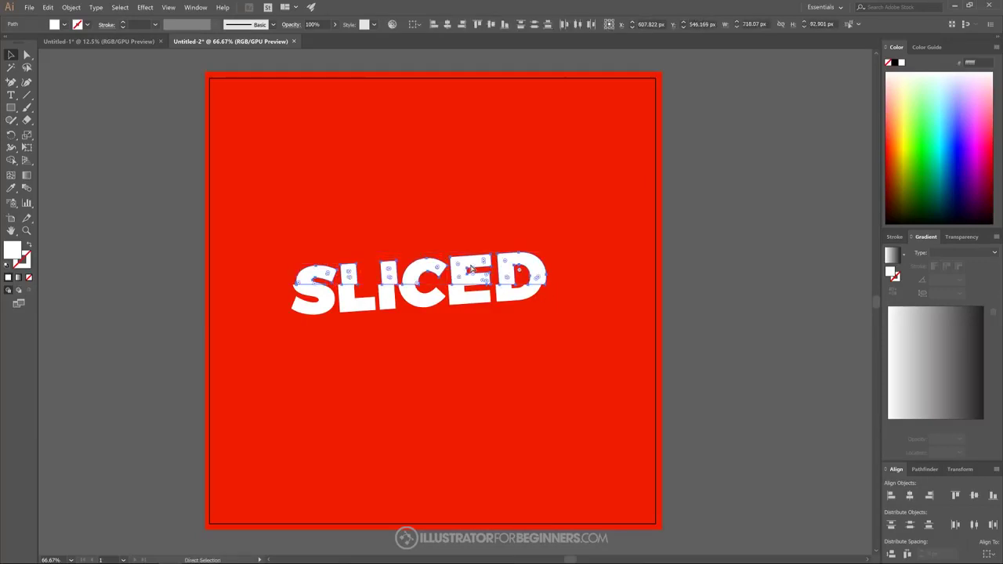
key(ctrl+g)
key(v)
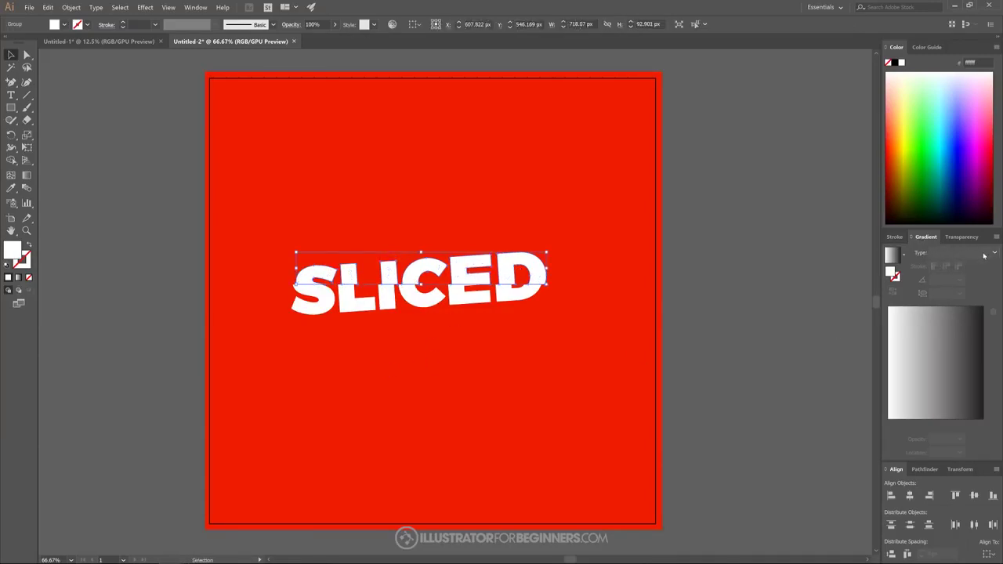
Give the top slices a linear gradient running vertically down through the top halves.
click(984, 255)
click(950, 264)
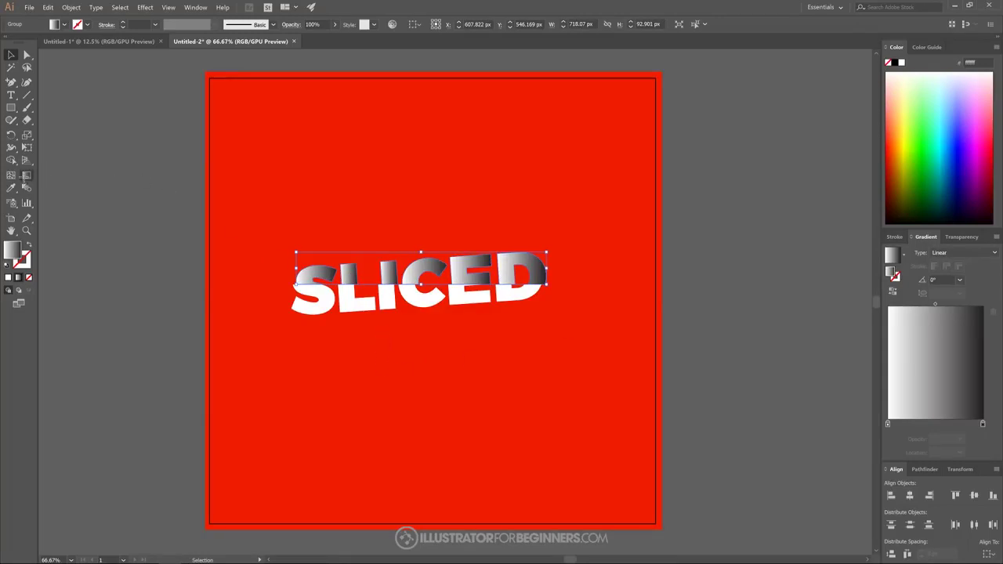
click(26, 175)
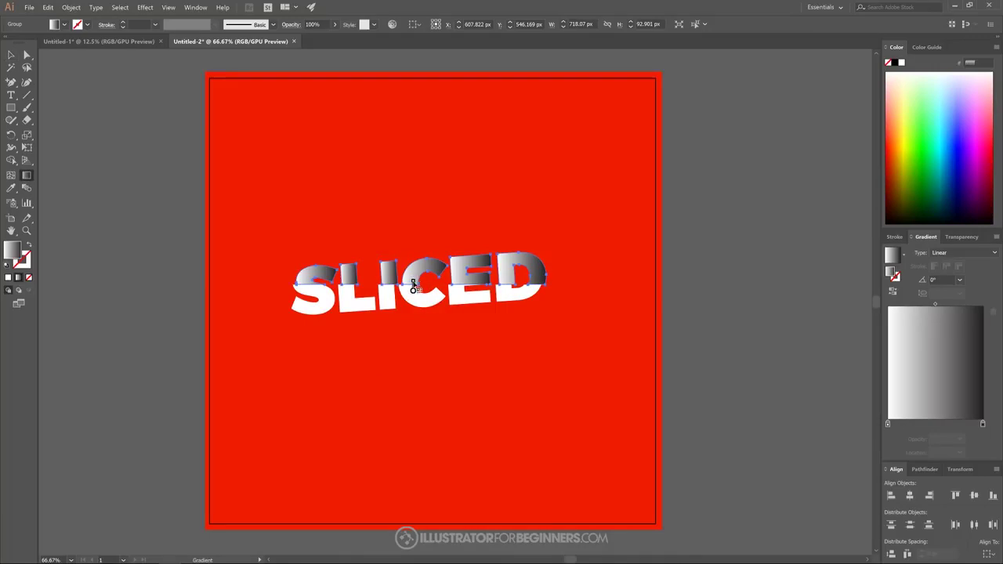
drag(413, 282, 385, 358)
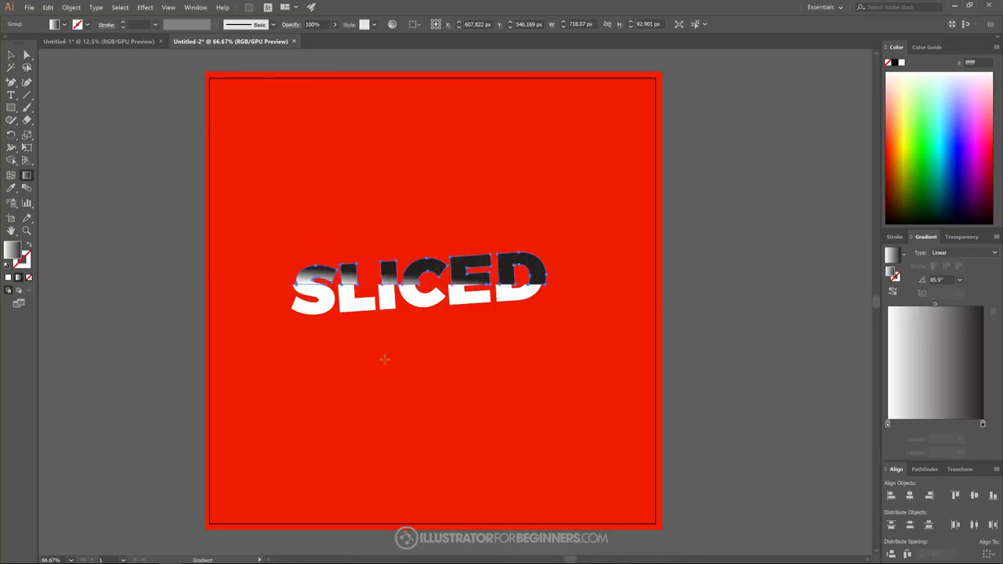
key(ctrl+z)
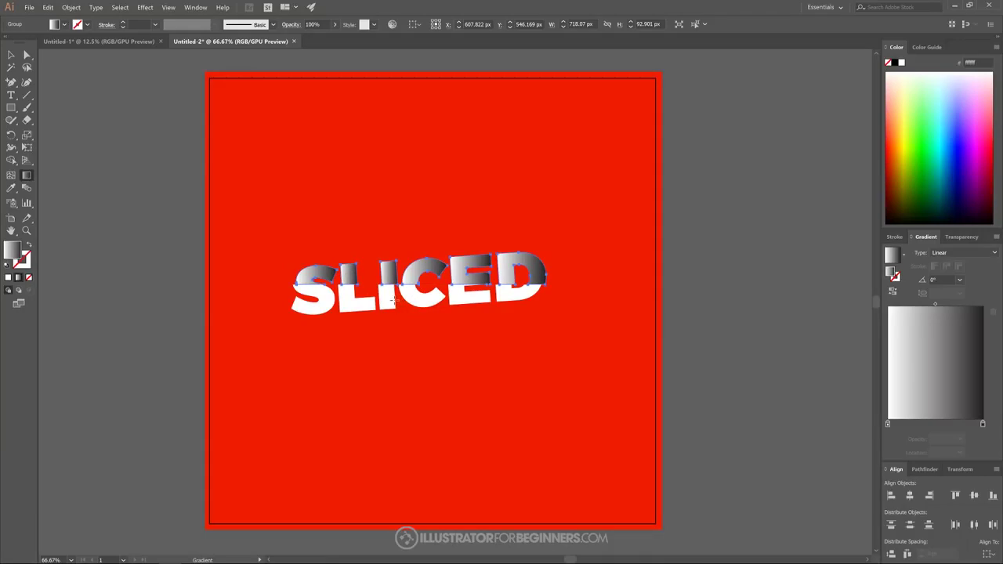
scroll(398, 278, up, 2)
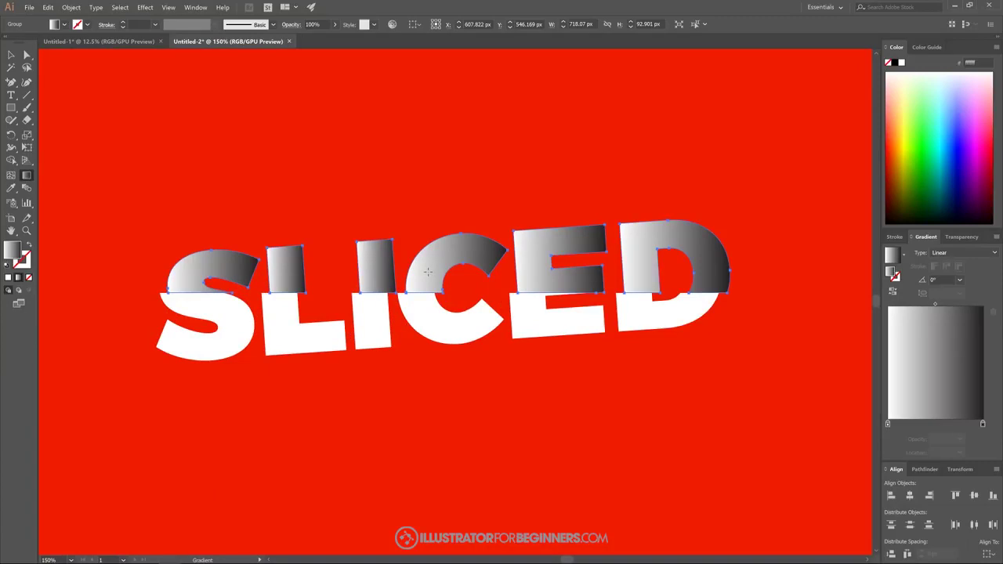
drag(427, 271, 428, 304)
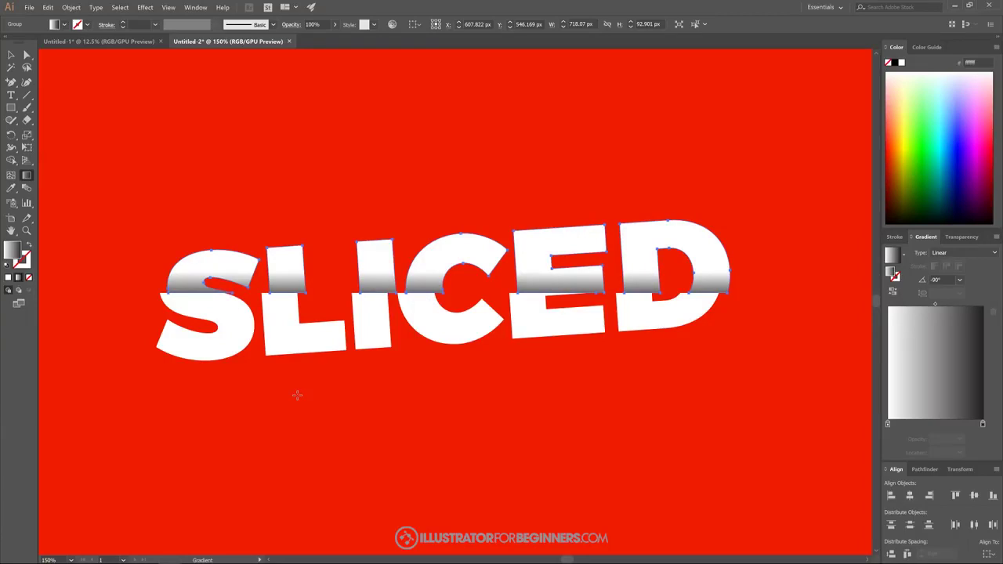
key(ctrl+z)
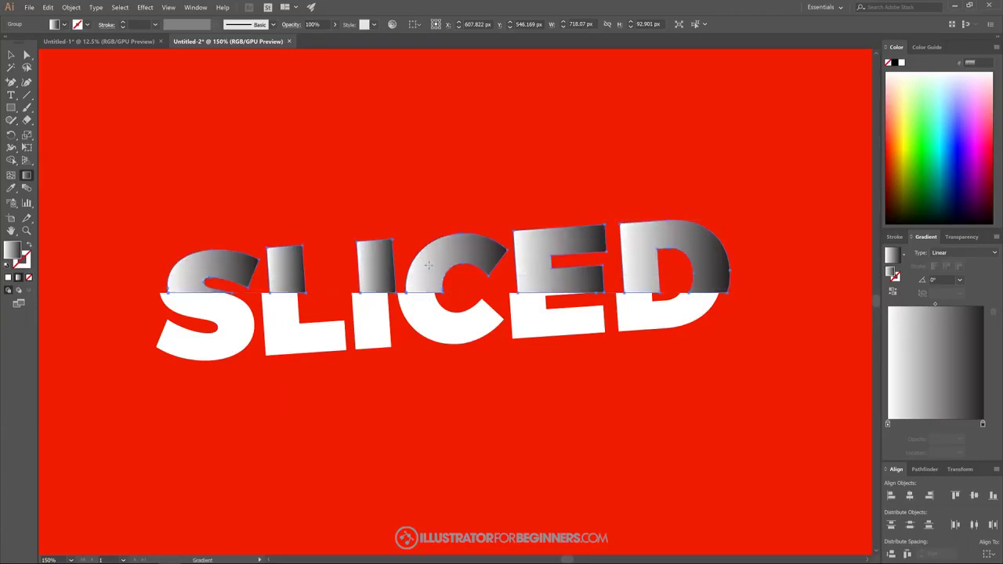
drag(433, 249, 431, 307)
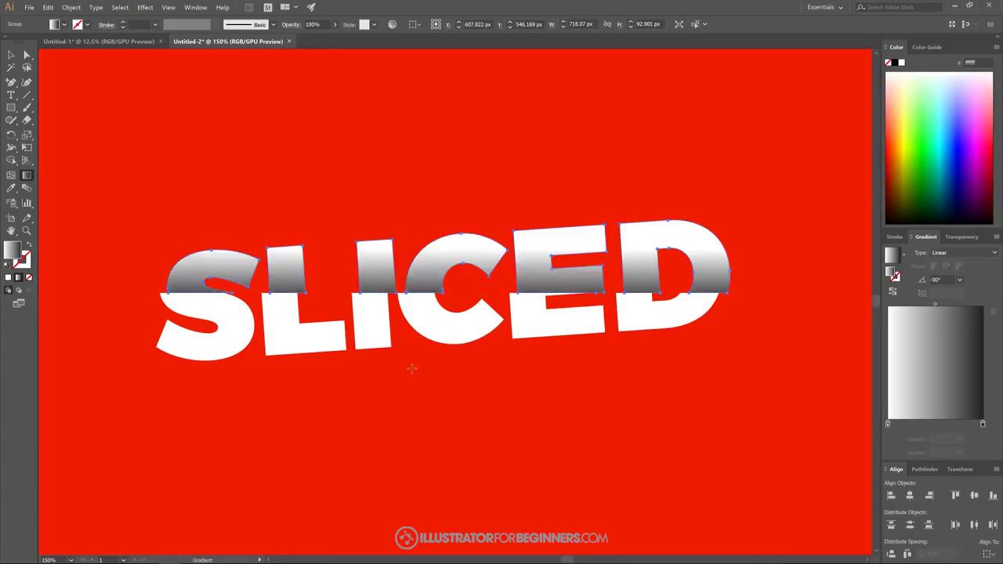
scroll(412, 368, down, 4)
scroll(402, 381, up, 1)
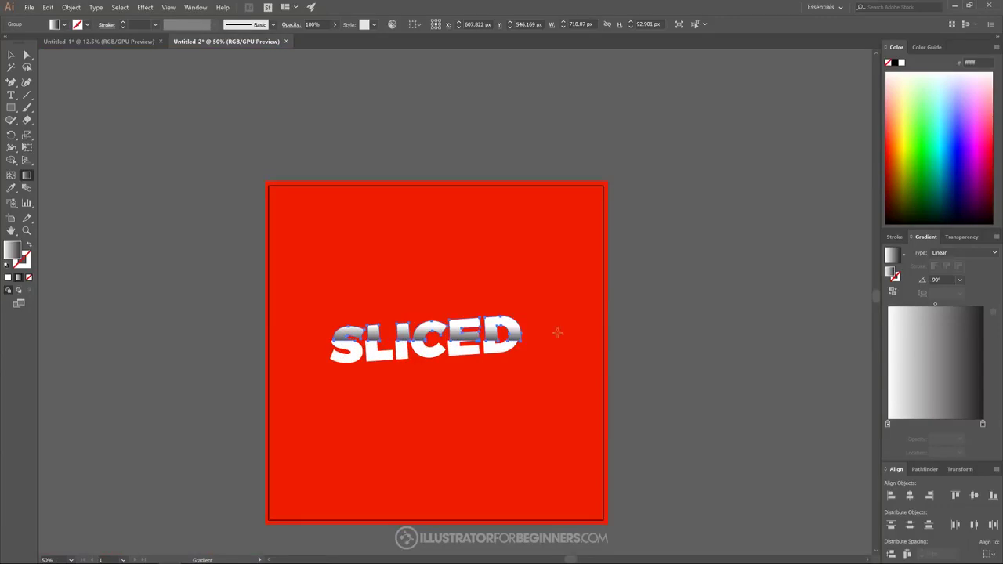
Reselect the top-slice group and redraw its gradient downward from the top of the C.
key(v)
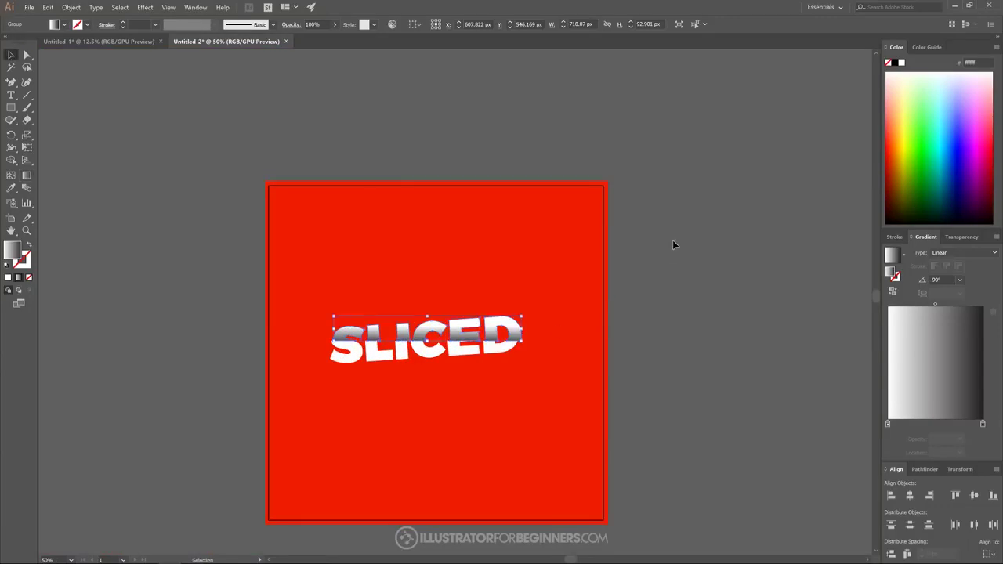
click(673, 242)
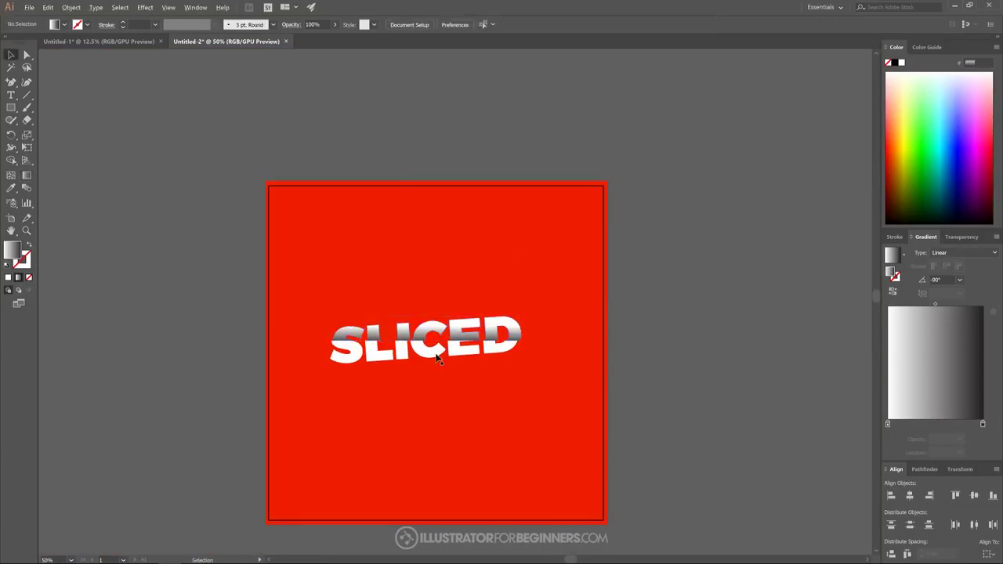
scroll(433, 355, up, 3)
click(439, 285)
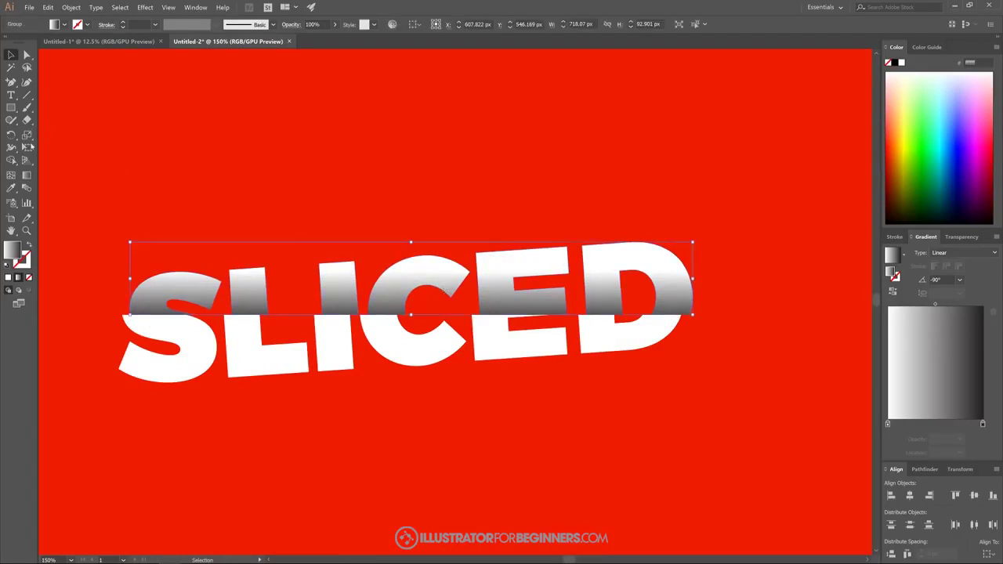
key(g)
drag(388, 290, 393, 338)
scroll(374, 363, down, 2)
scroll(375, 363, down, 4)
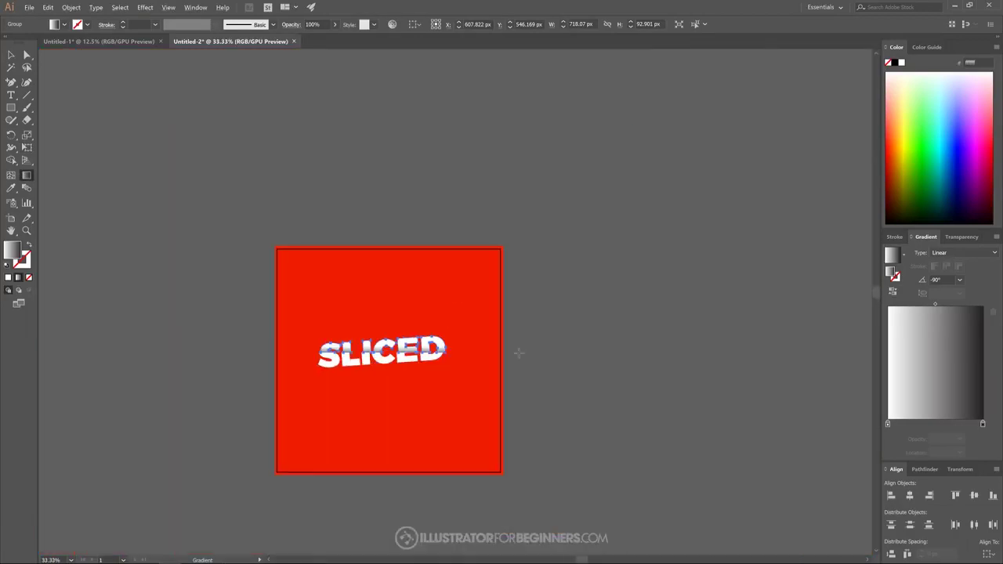
Deselect everything on the artboard to review the white-to-grey top halves.
key(v)
click(548, 363)
scroll(565, 352, left, 1)
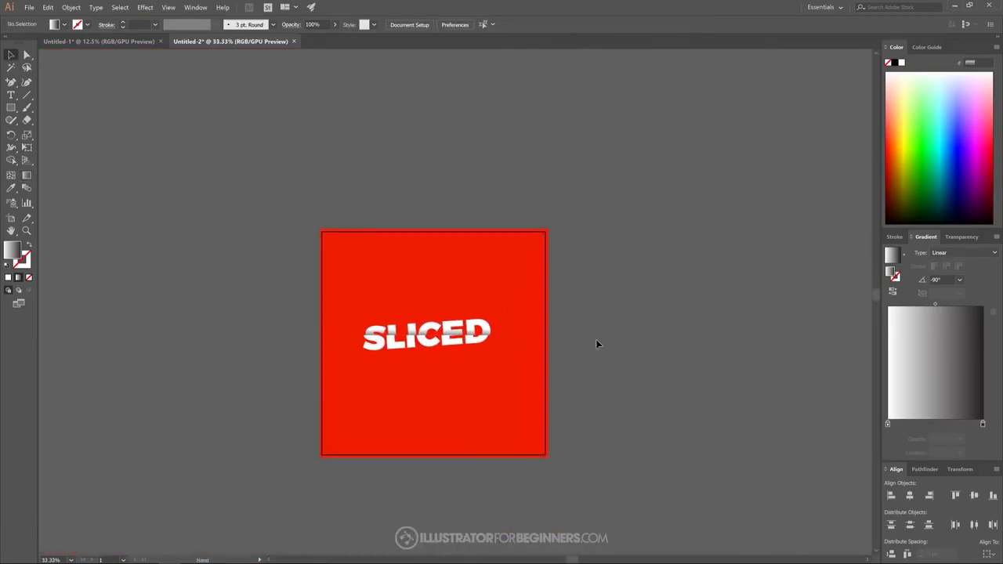
scroll(478, 353, up, 1)
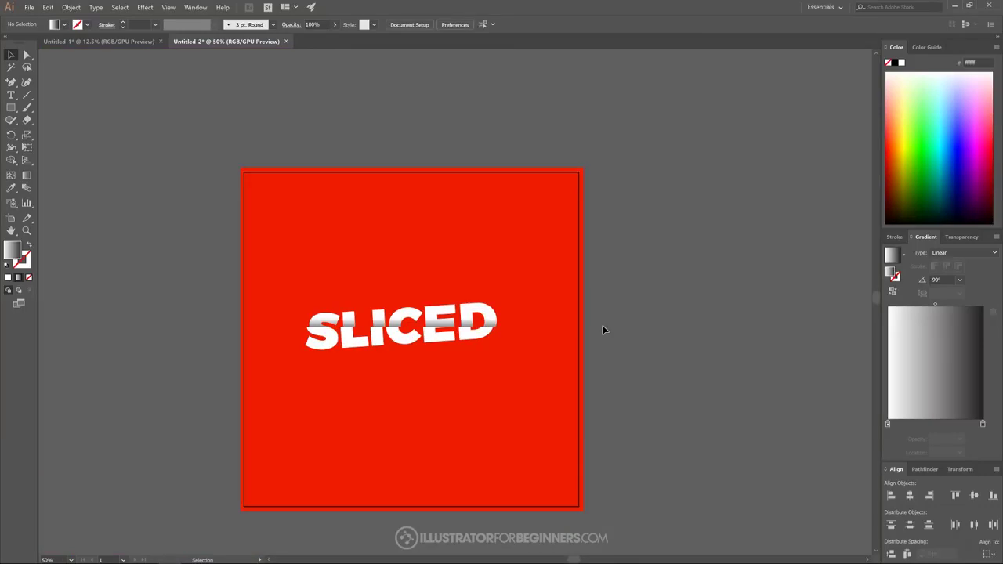